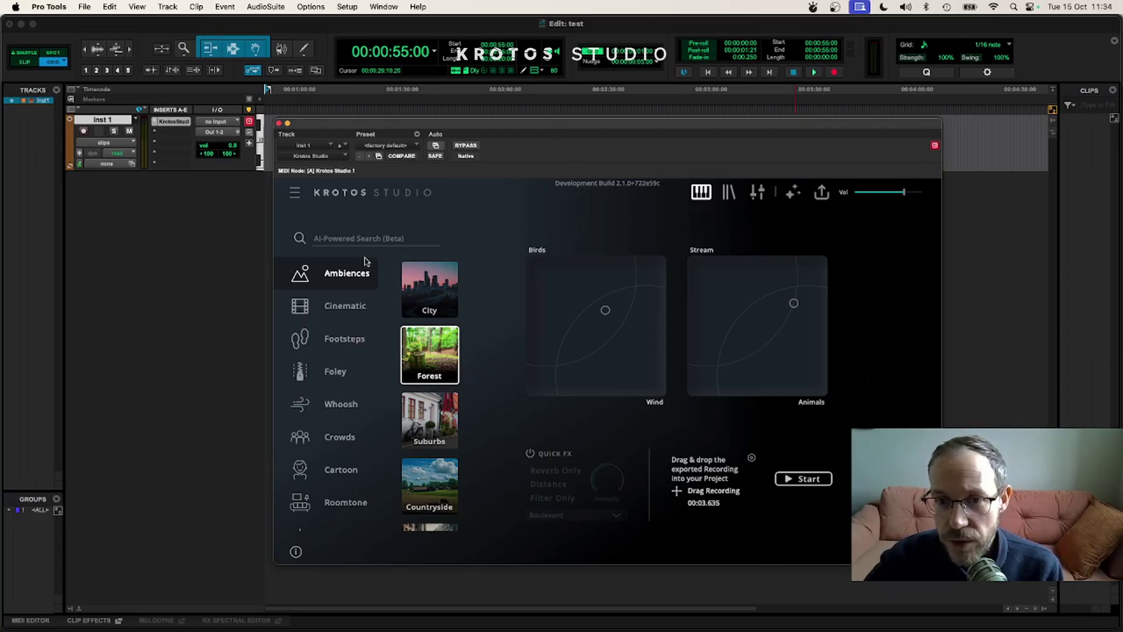
- Scroll through the Ambiences presets, then open and close the AI Ambience Generator
scroll(418, 314, down, 5)
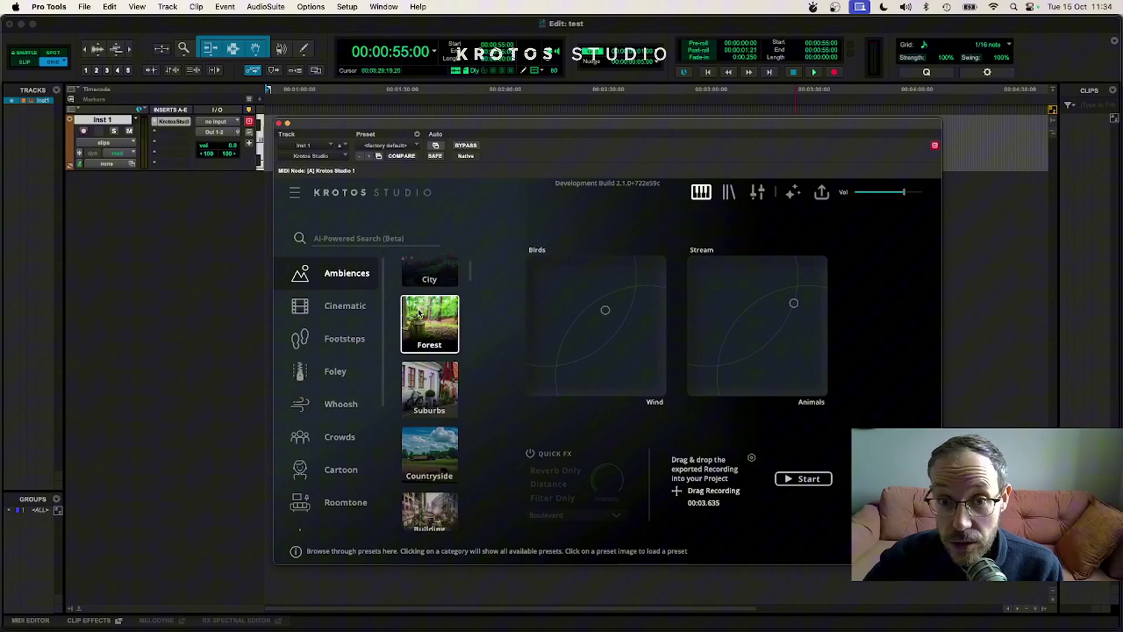
scroll(418, 314, down, 6)
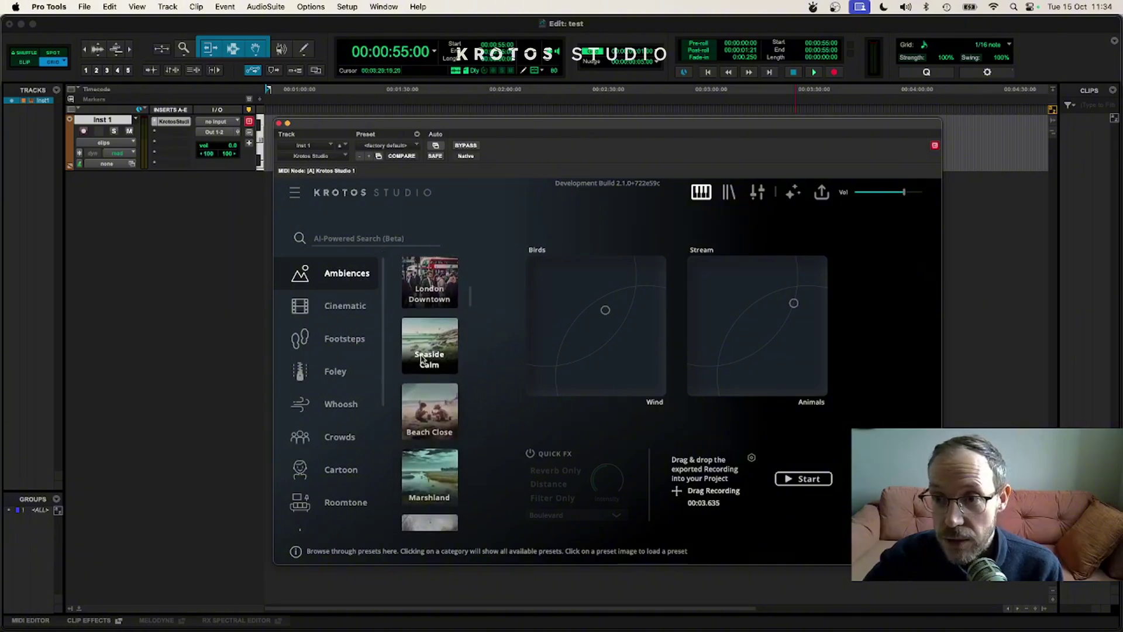
scroll(410, 370, down, 15)
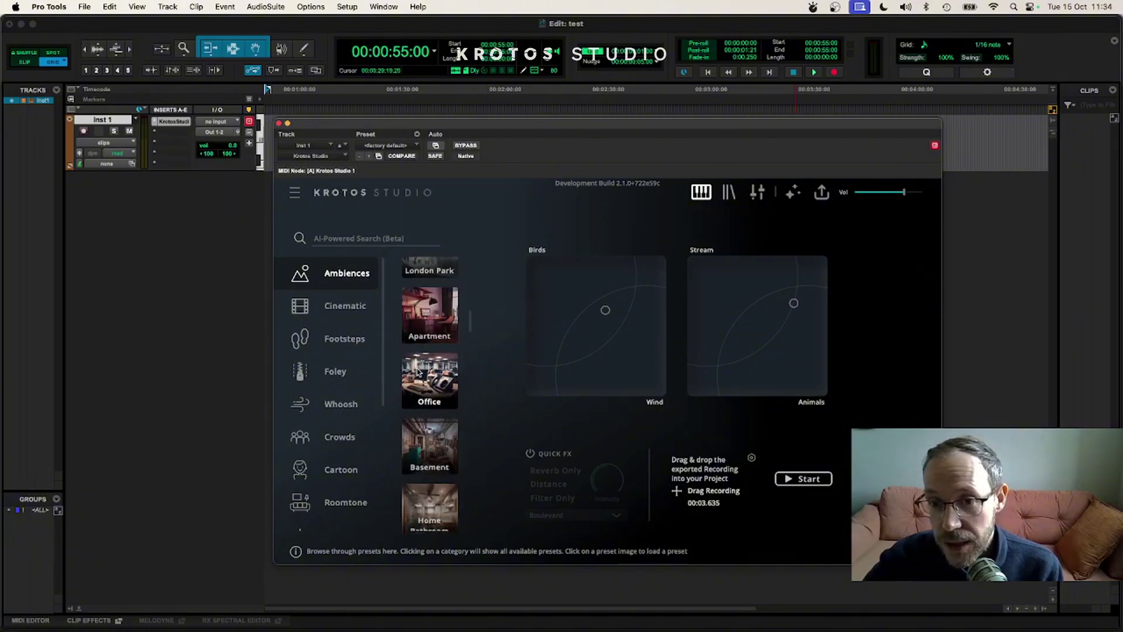
scroll(418, 371, down, 15)
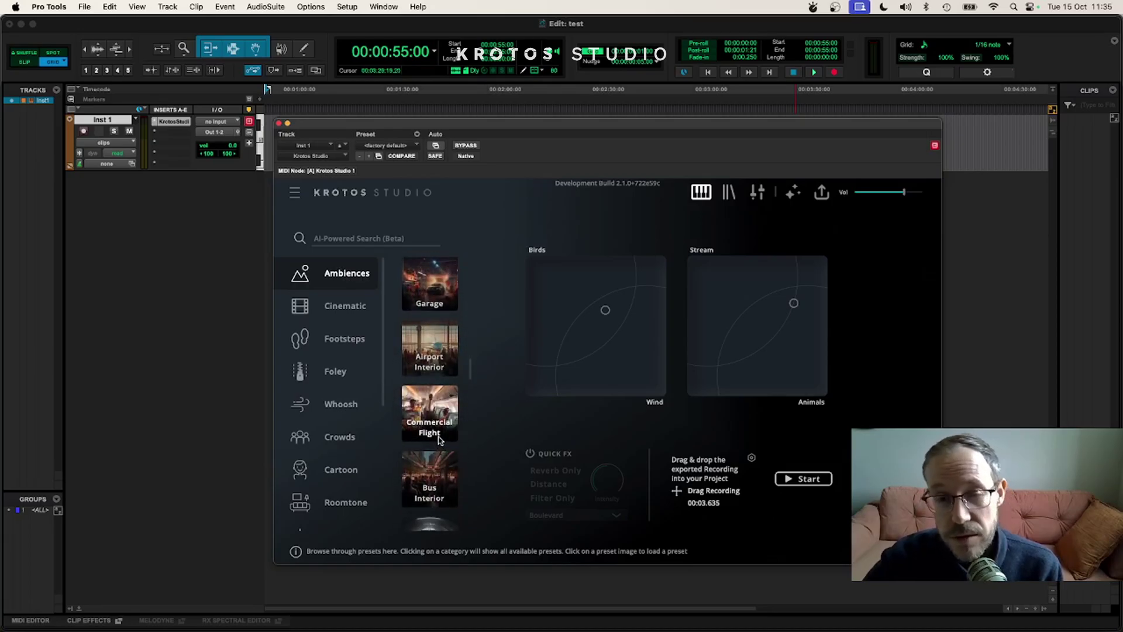
click(794, 192)
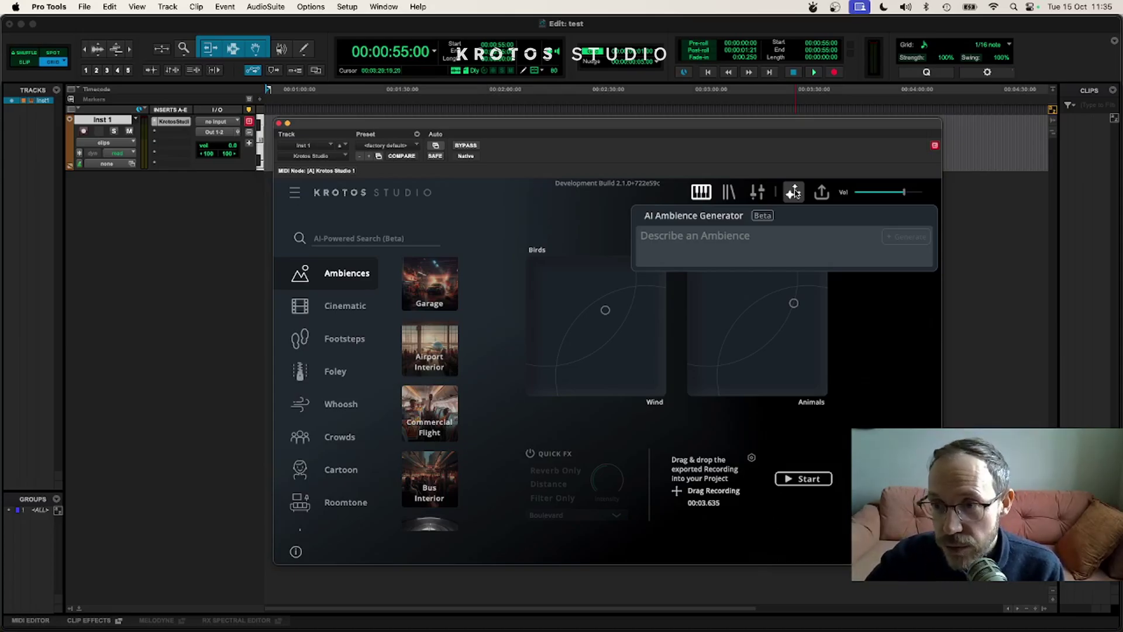
click(795, 194)
- Open the Forest preset's Birds, Wind, Stream and Animals layers for editing
scroll(433, 330, down, 10)
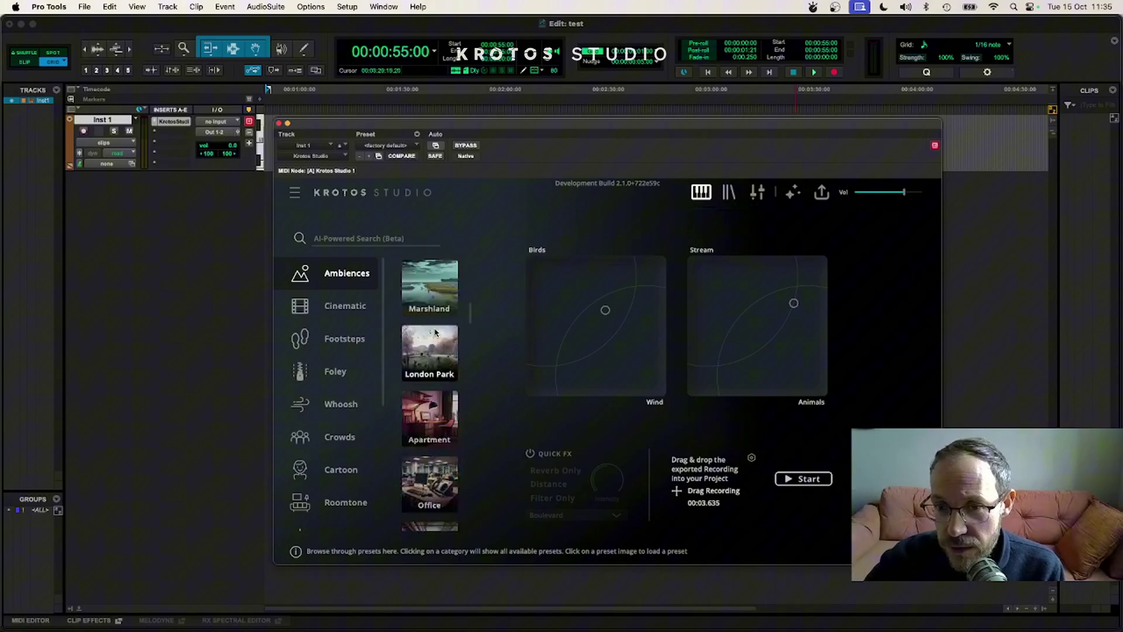
scroll(436, 333, up, 2)
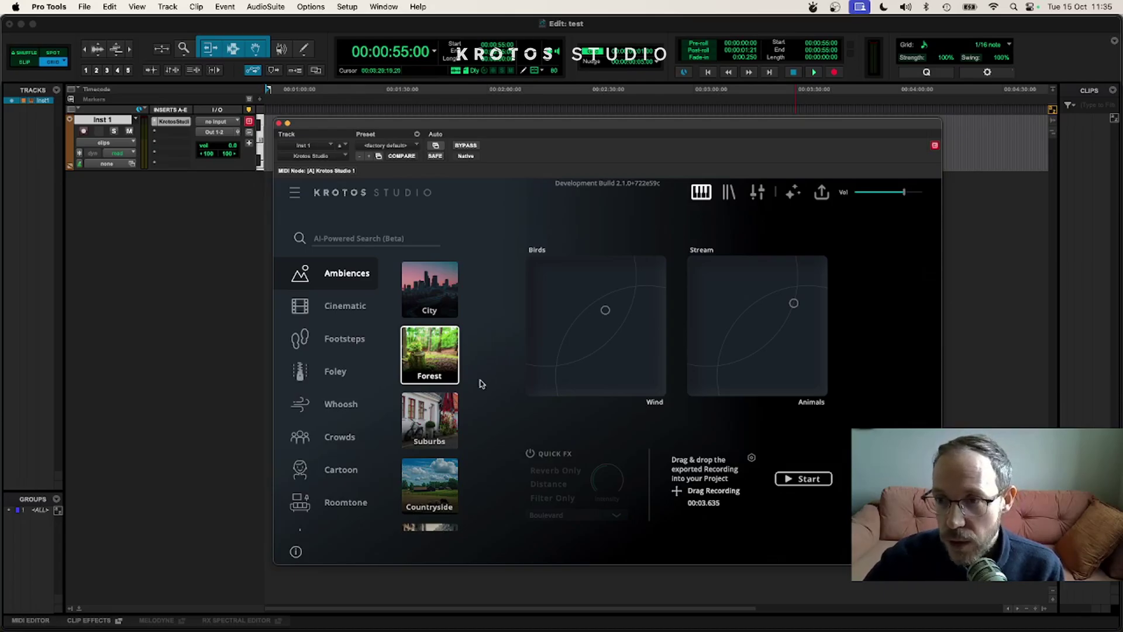
click(757, 193)
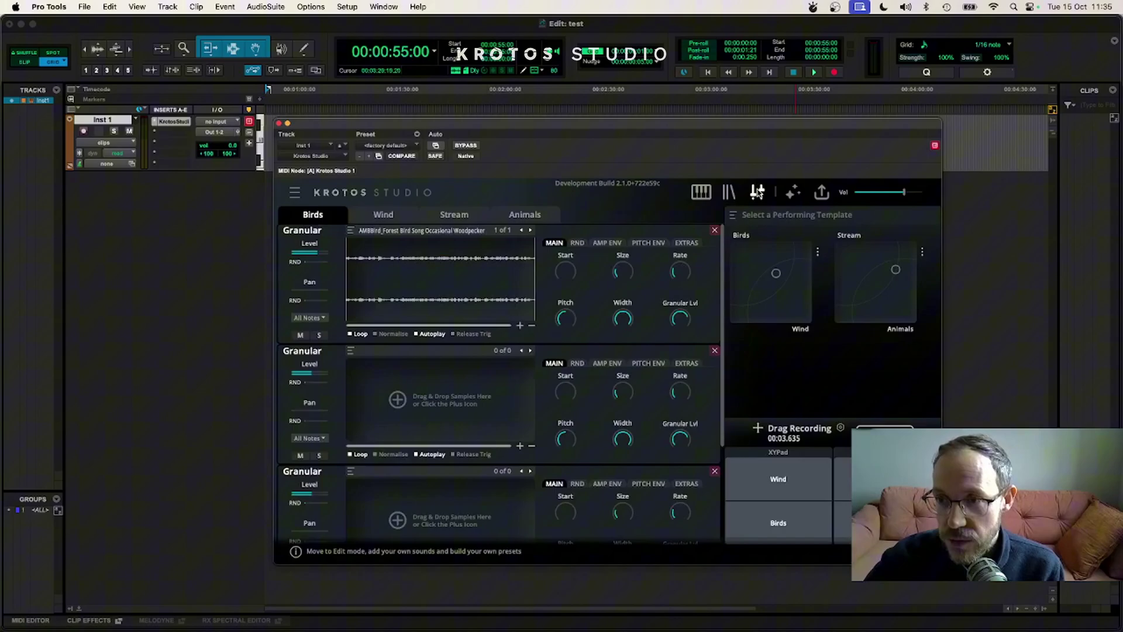
- Load the factory preset Ambience Template 01.ksp from the Preset Templates folder
click(297, 193)
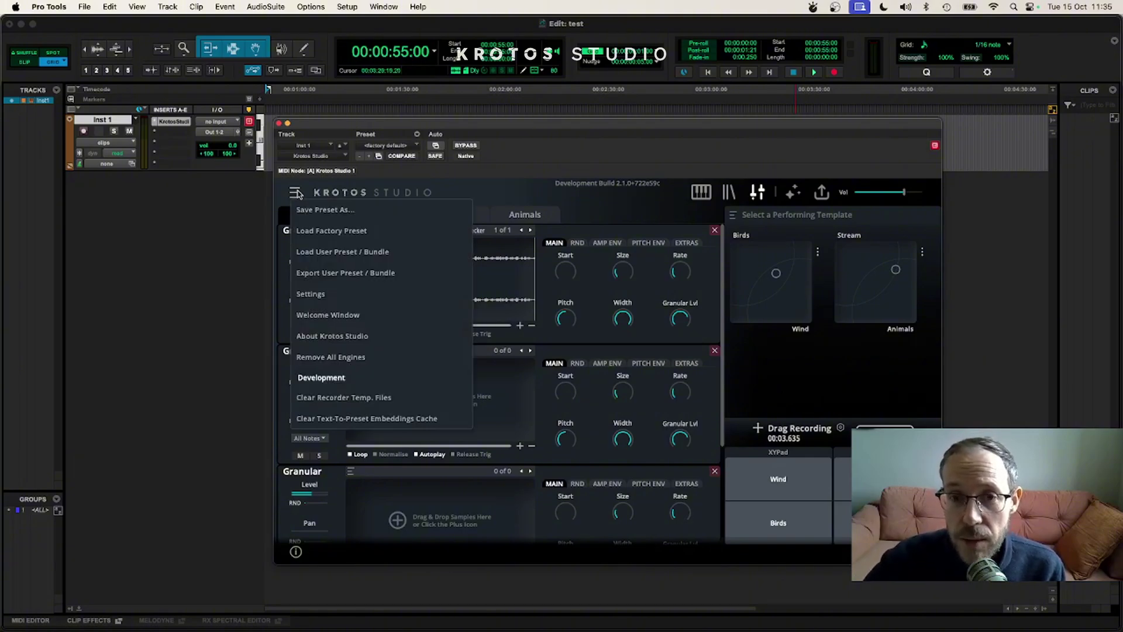
click(353, 231)
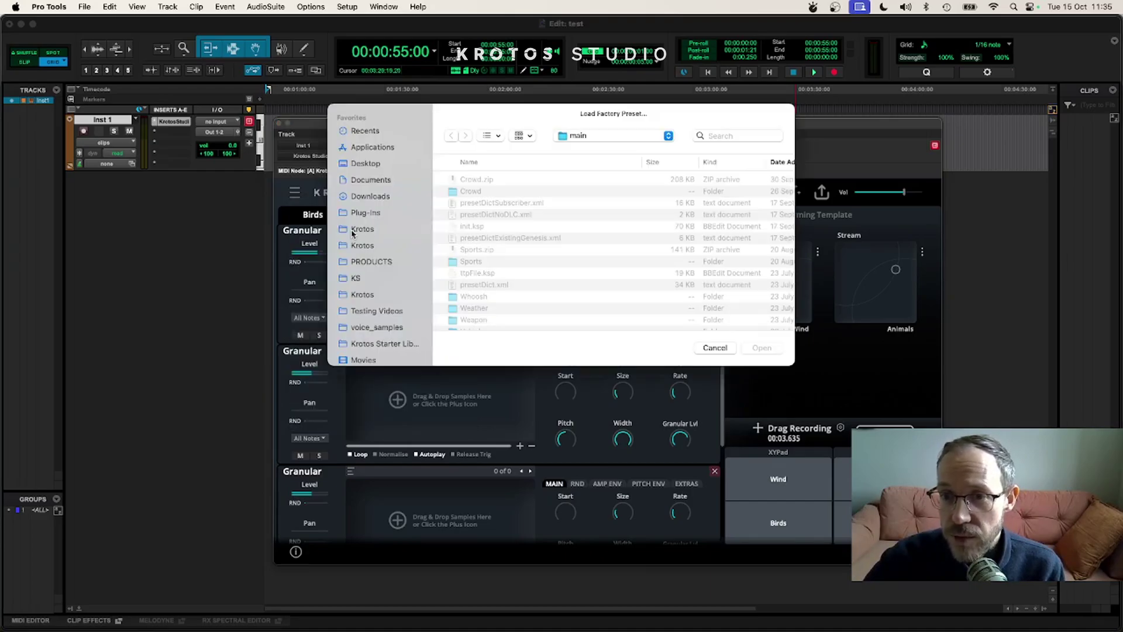
scroll(491, 277, down, 5)
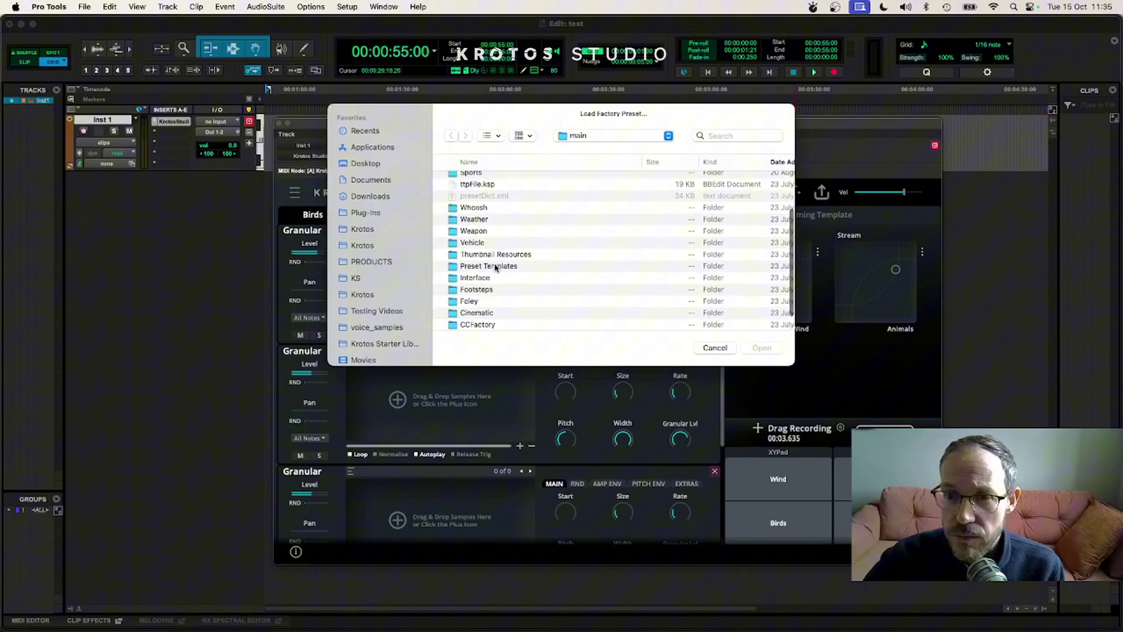
double_click(495, 266)
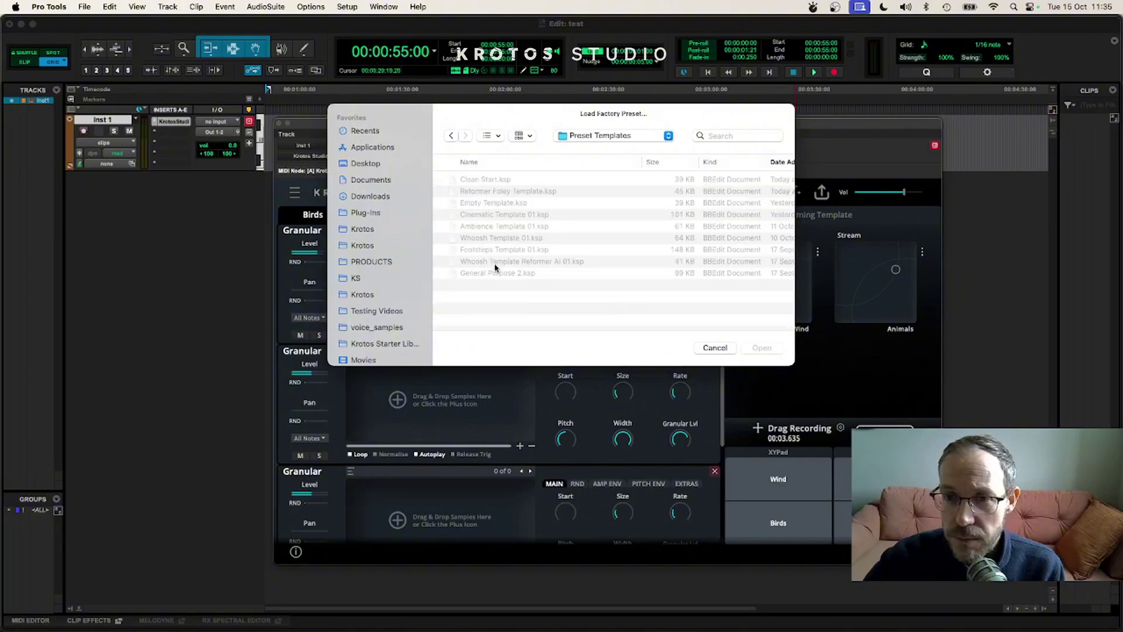
double_click(485, 227)
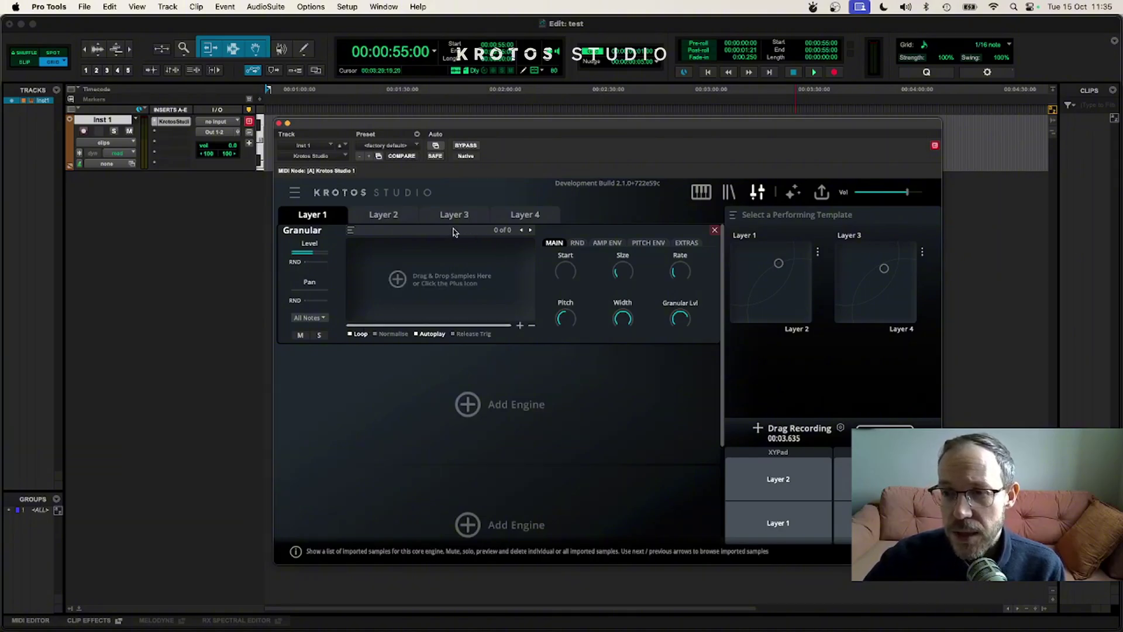
click(796, 519)
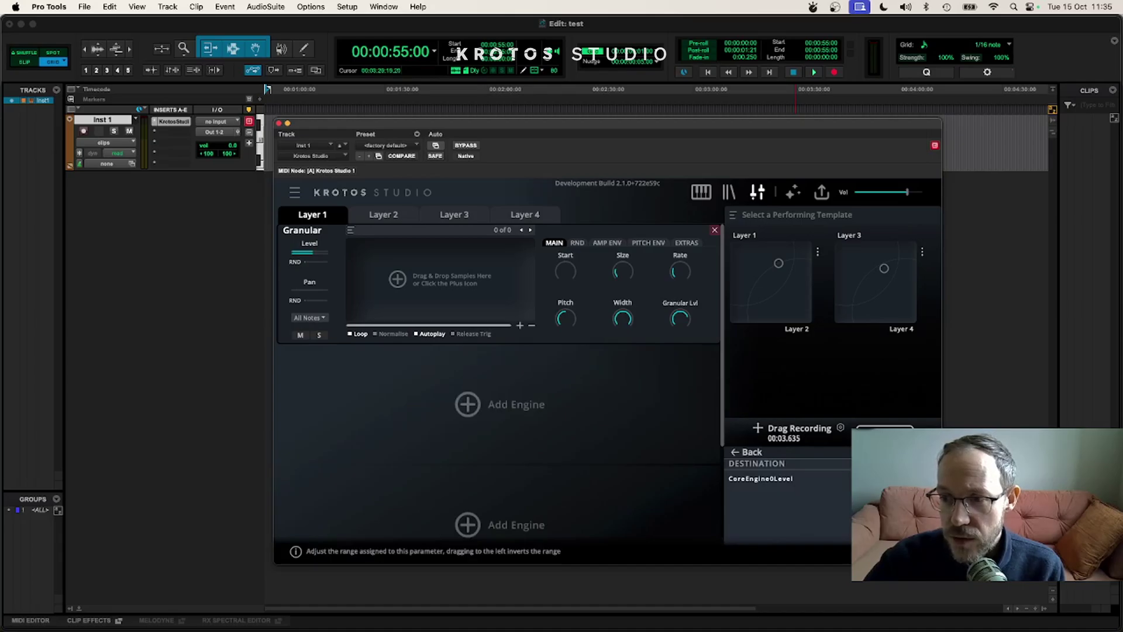
click(756, 454)
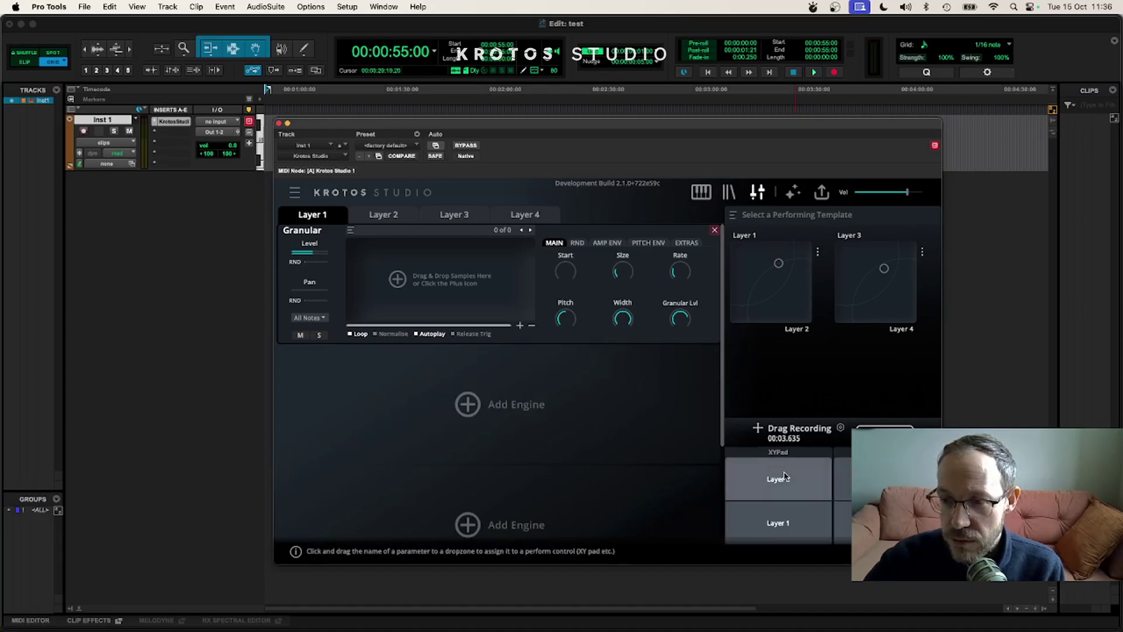
click(843, 504)
click(751, 454)
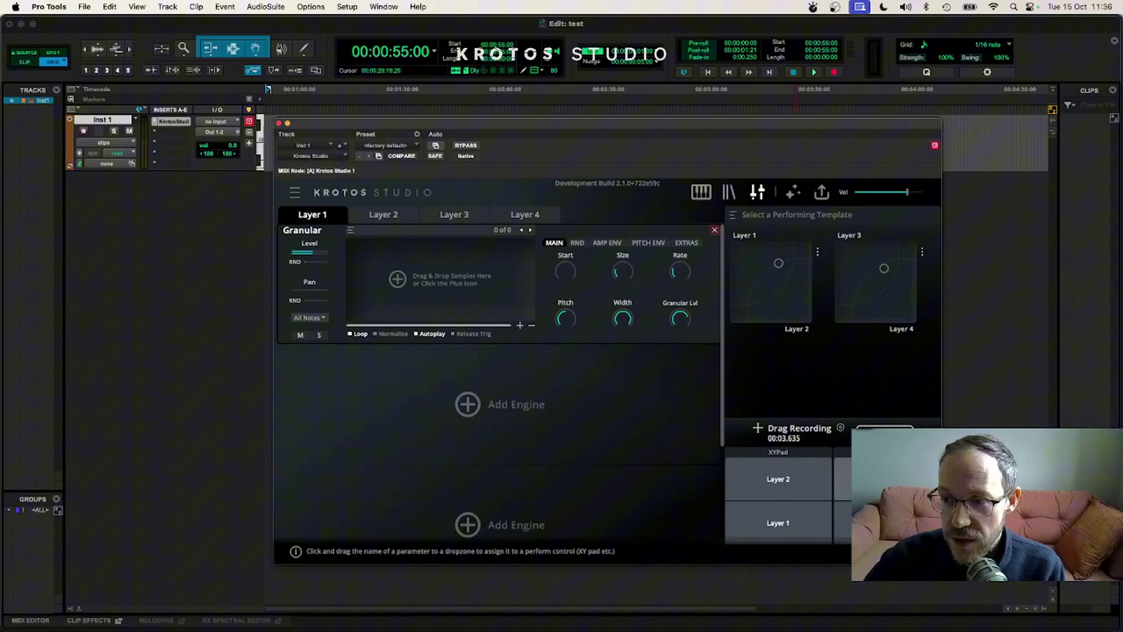
click(819, 478)
click(752, 455)
click(843, 521)
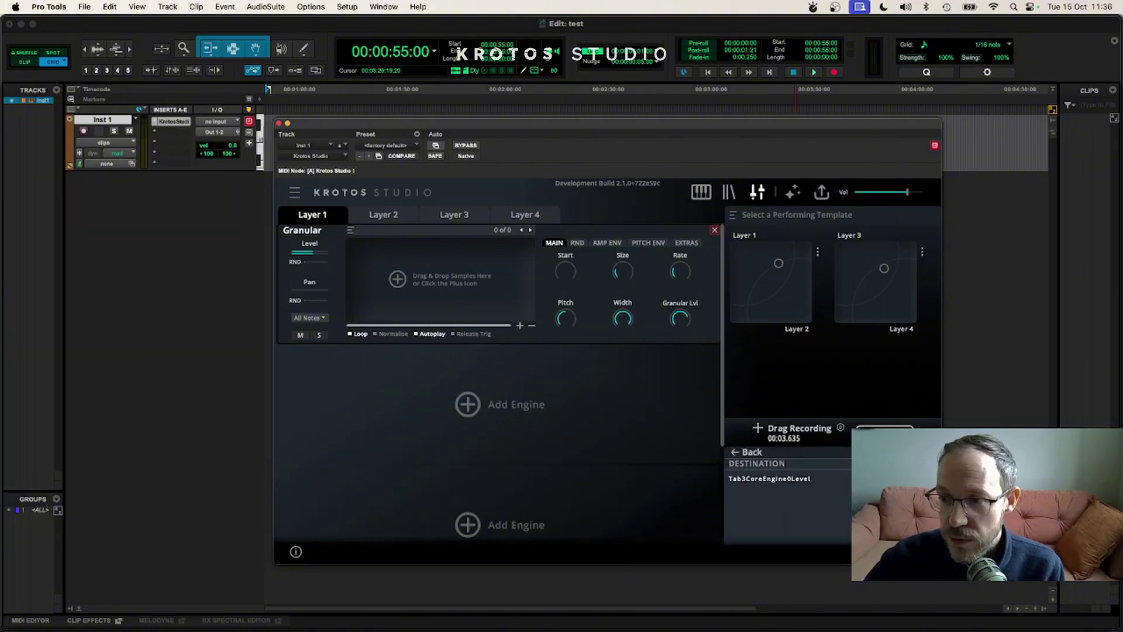
click(760, 453)
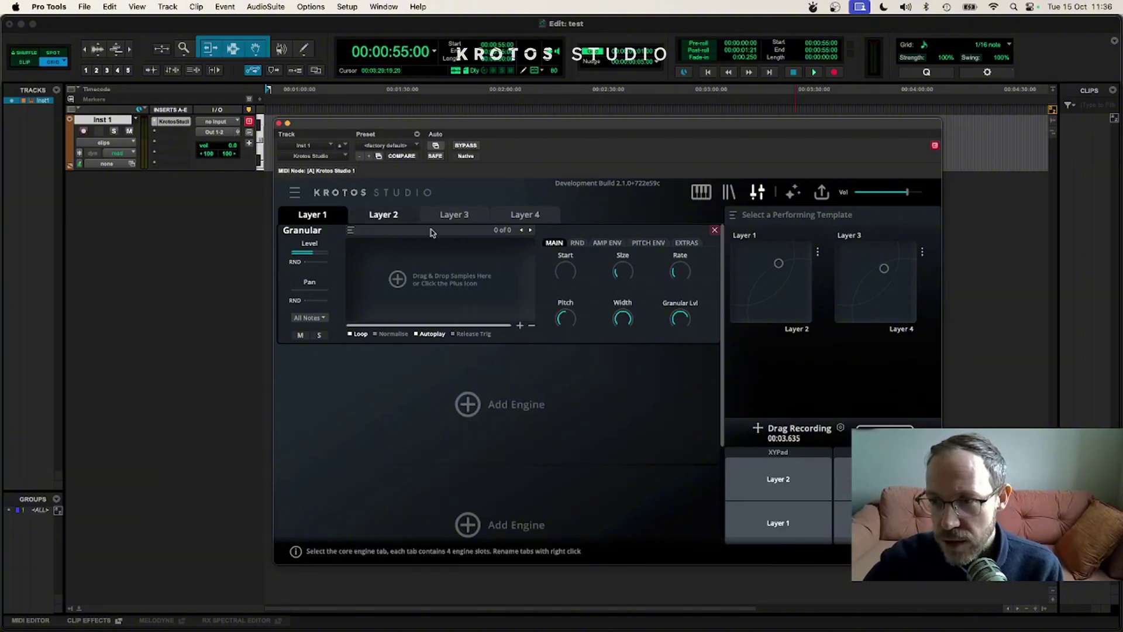
- In Finder, open Ambiences > California Ambiences and widen the file column to read names
key(super+Tab)
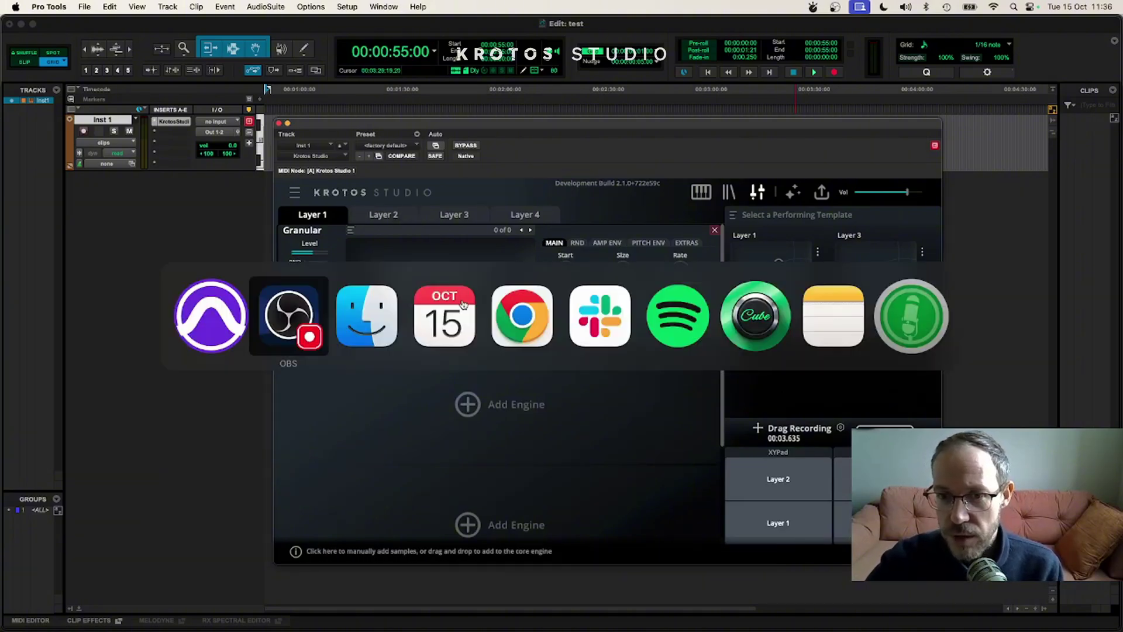
click(457, 319)
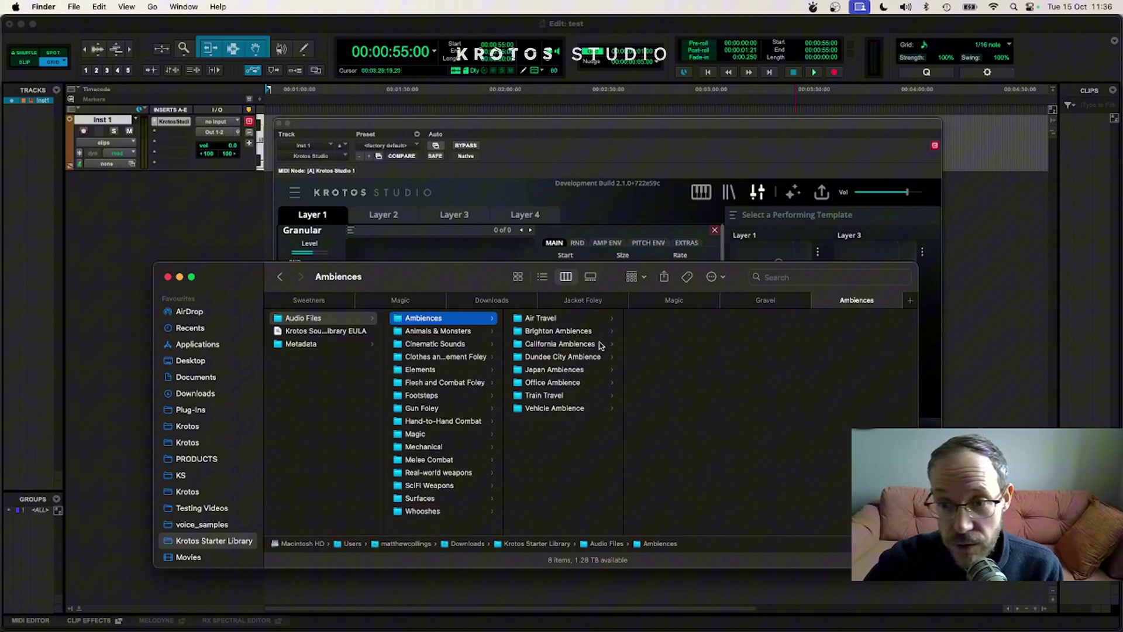
click(593, 345)
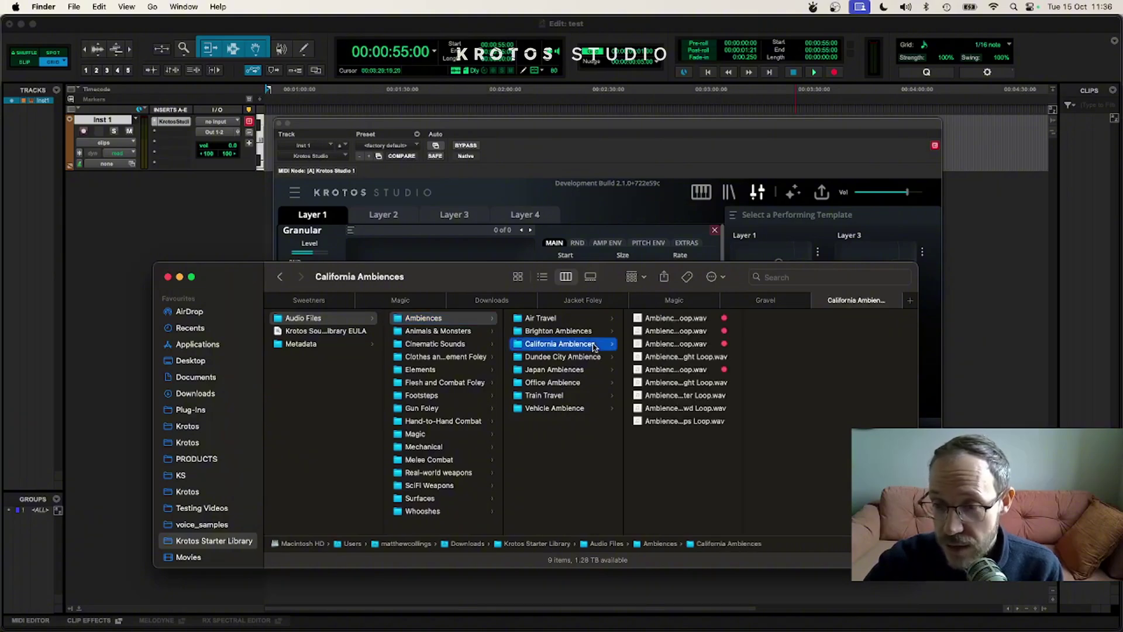
double_click(742, 387)
drag(472, 280, 469, 305)
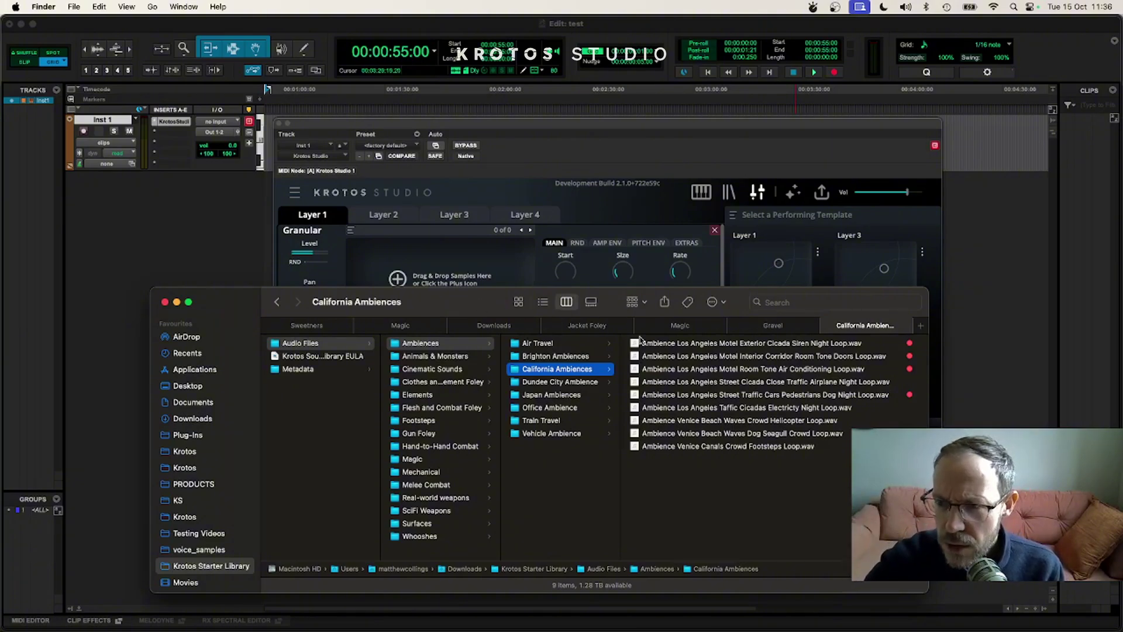
- Drag the Motel Exterior Cicada Siren Night Loop onto Layer 1's Granular engine
click(681, 345)
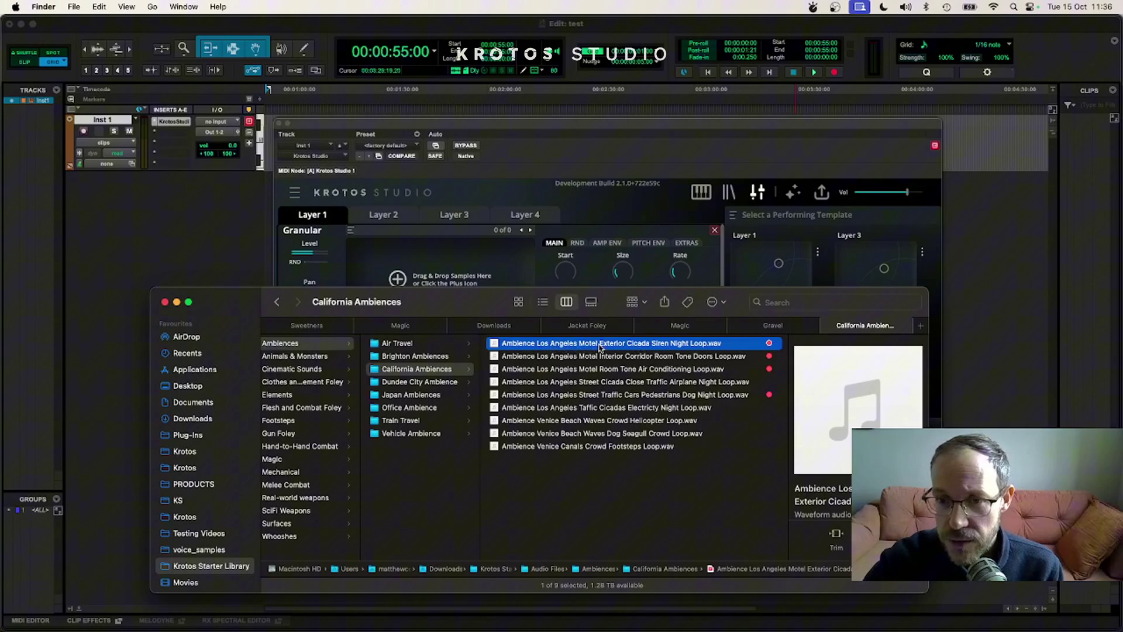
drag(599, 347, 594, 252)
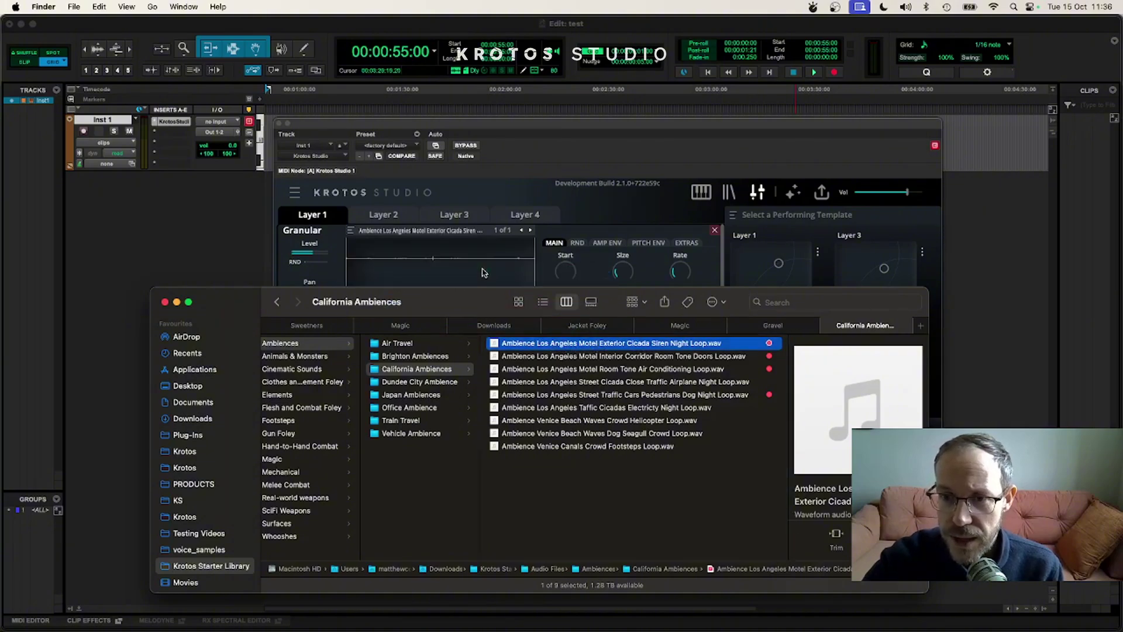
click(594, 233)
scroll(585, 269, down, 2)
scroll(576, 304, up, 3)
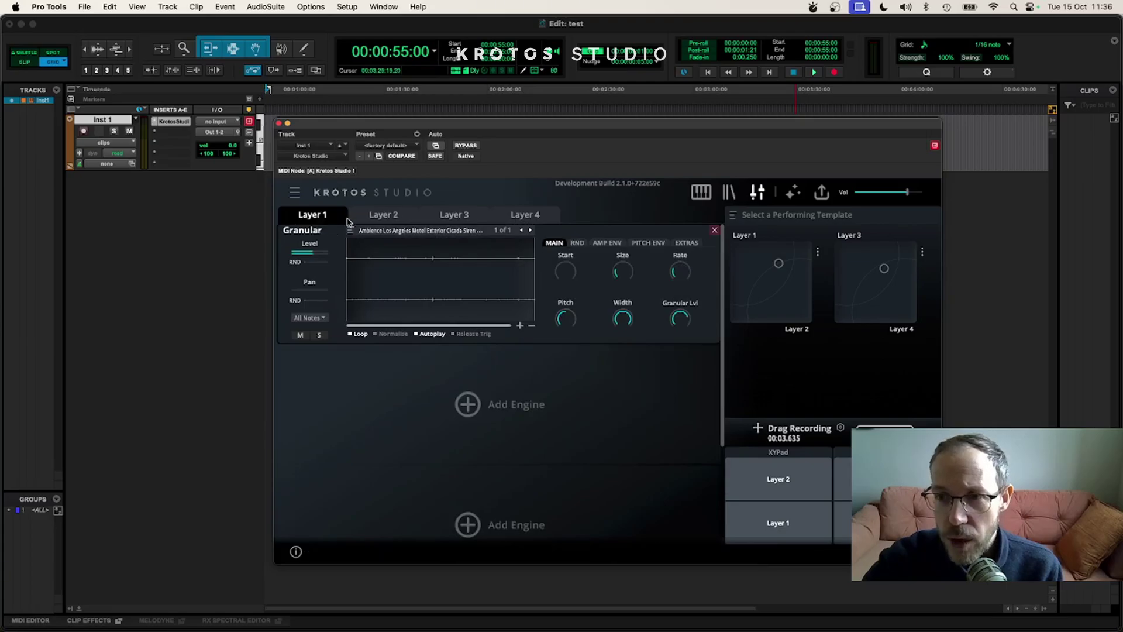
- Raise the Layer 1 granular level and start recording a Layer 1 XY pad move
mouse_move(319, 255)
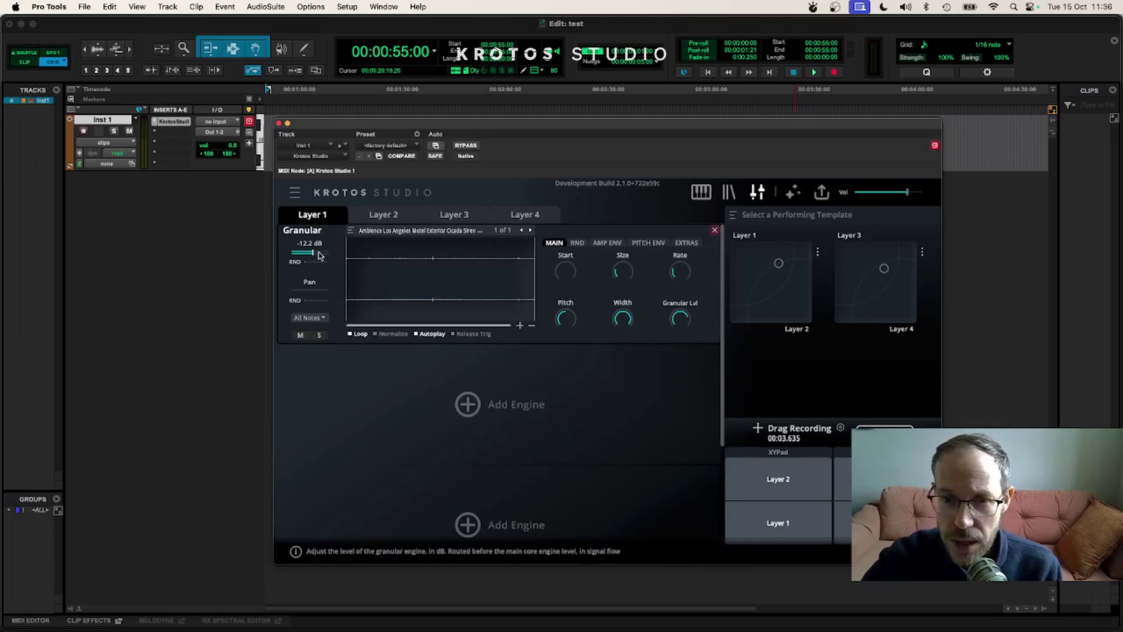
drag(314, 256, 317, 255)
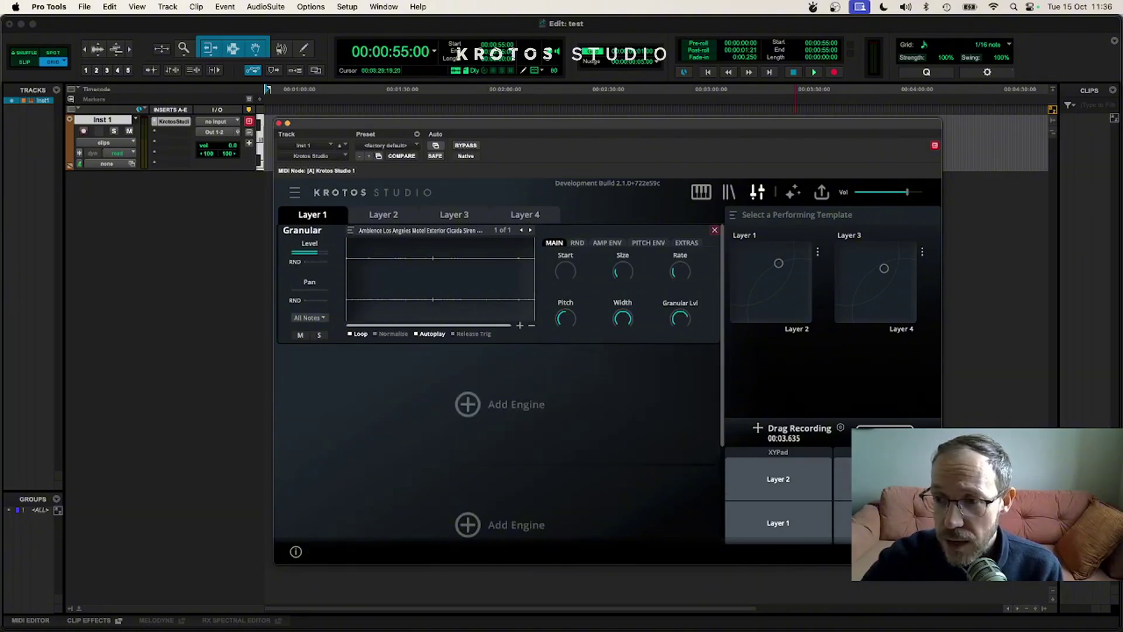
mouse_move(778, 262)
mouse_down()
mouse_move(745, 312)
mouse_move(777, 264)
mouse_move(743, 254)
mouse_up()
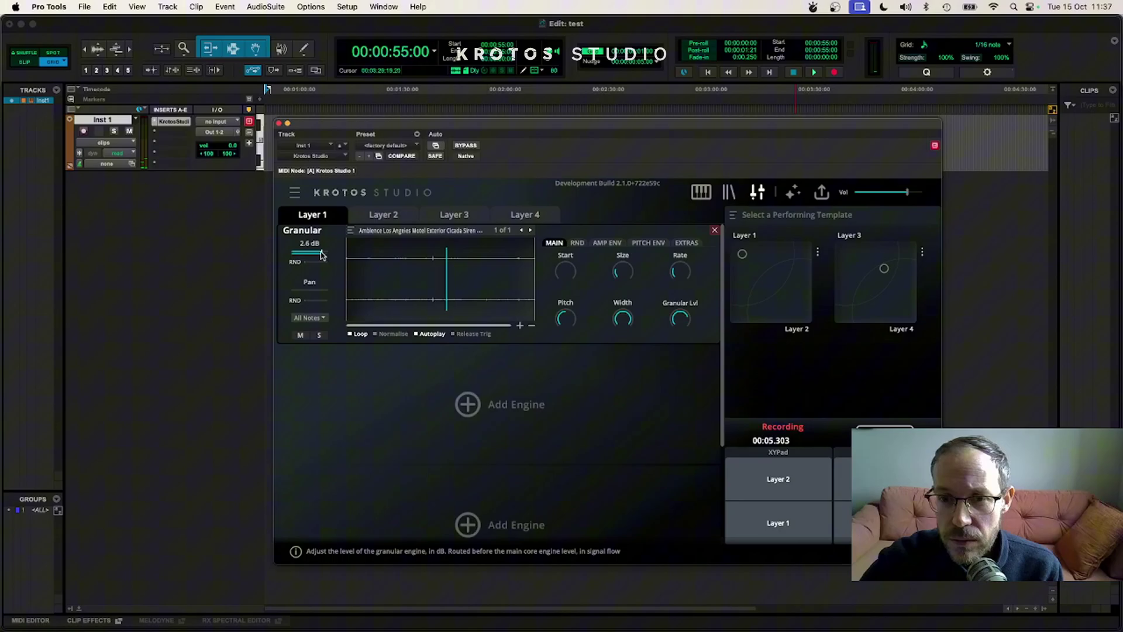
mouse_move(741, 254)
mouse_down()
mouse_move(735, 318)
mouse_move(735, 246)
mouse_up()
- Bring the granular level to about 2.9 dB and sweep the pad to its bottom-left corner
drag(678, 311, 681, 319)
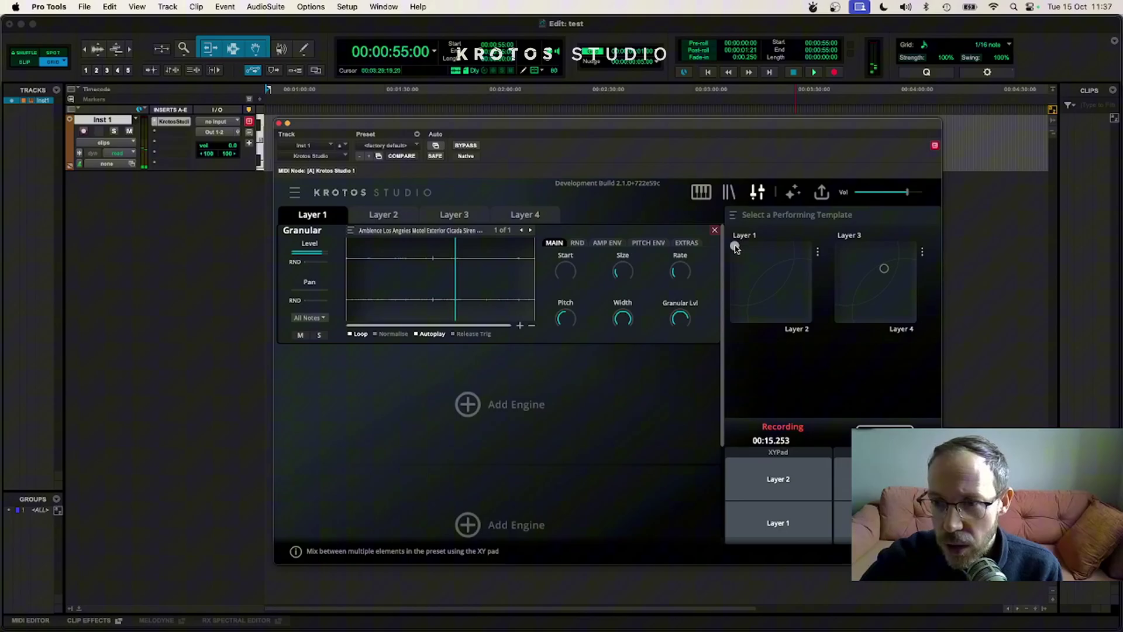
mouse_move(322, 254)
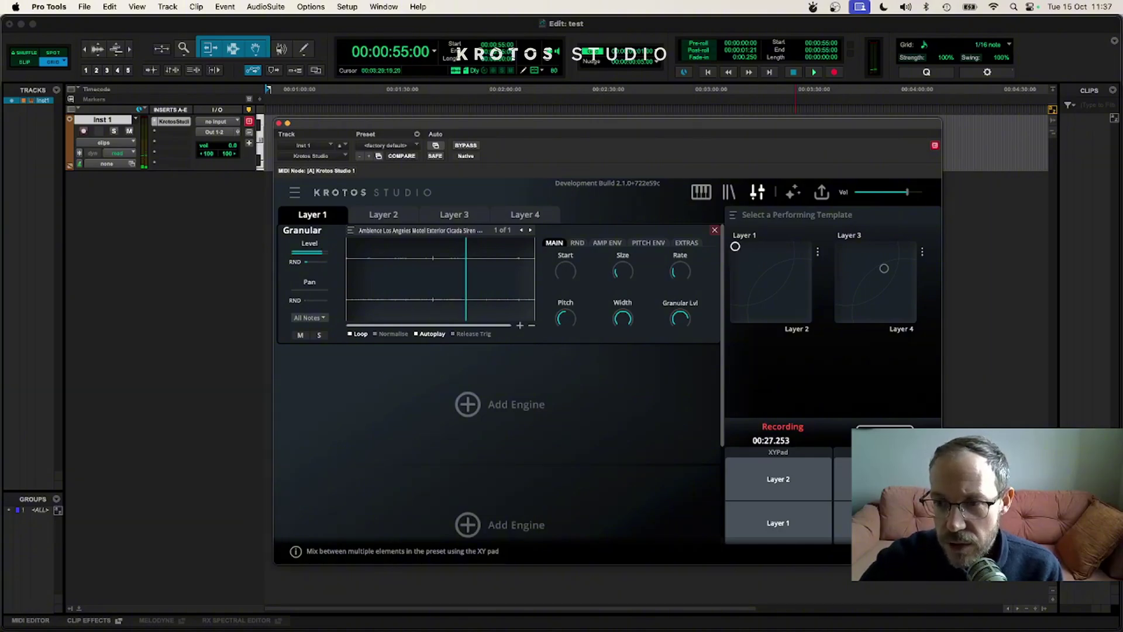
drag(736, 247, 734, 318)
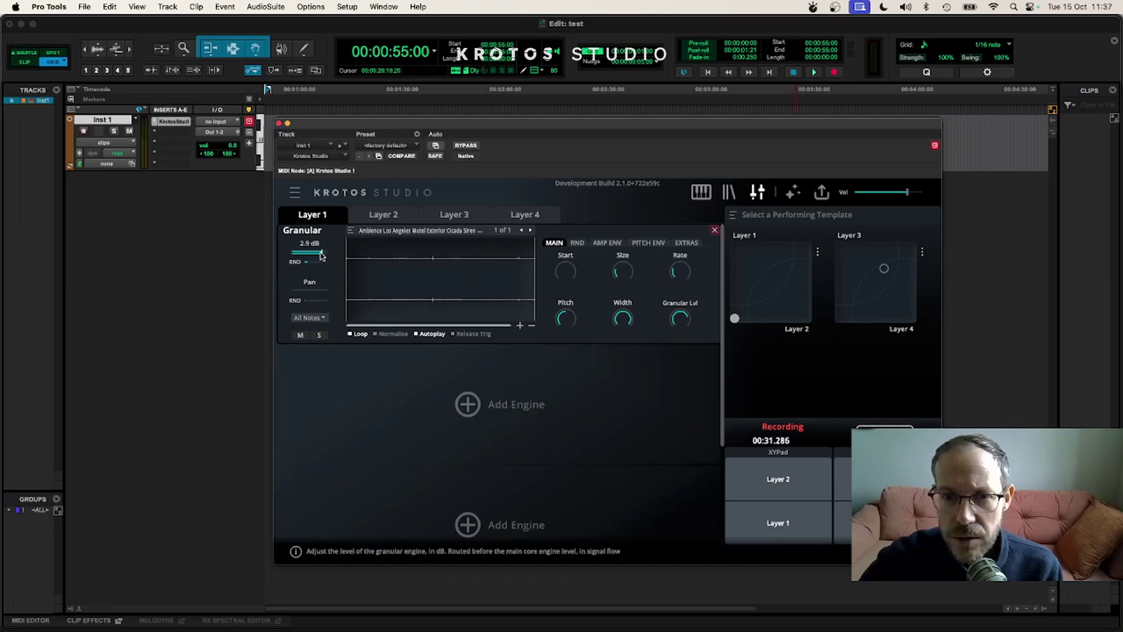
- Normalise the cicada sample and push the XY puck up to record the cicadas coming in
click(391, 334)
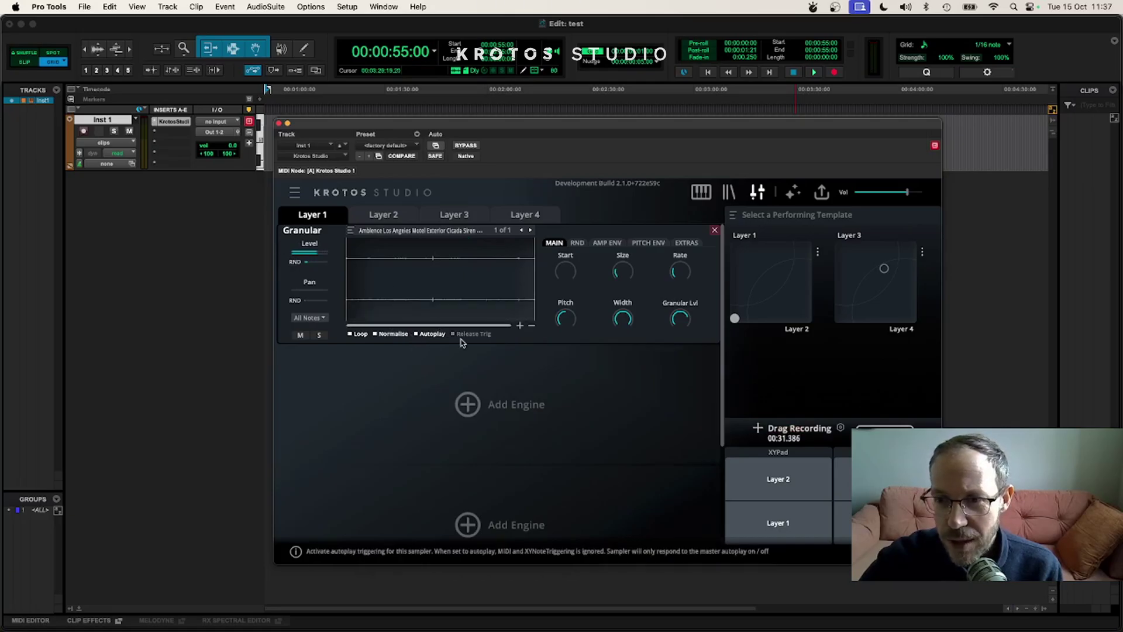
drag(735, 318, 738, 259)
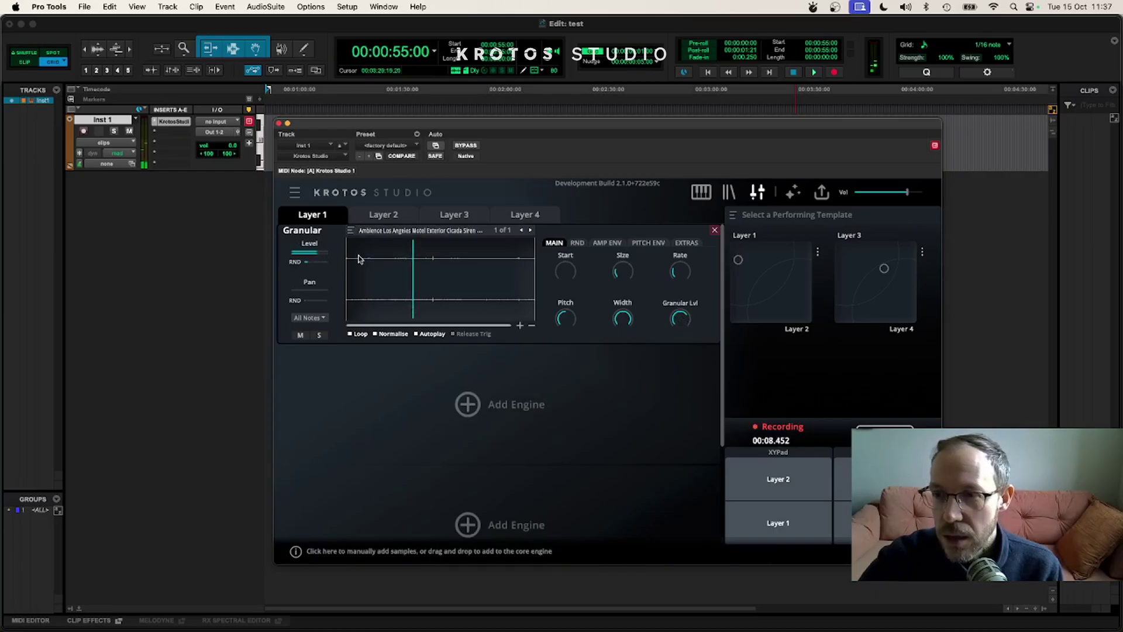
drag(737, 259, 736, 260)
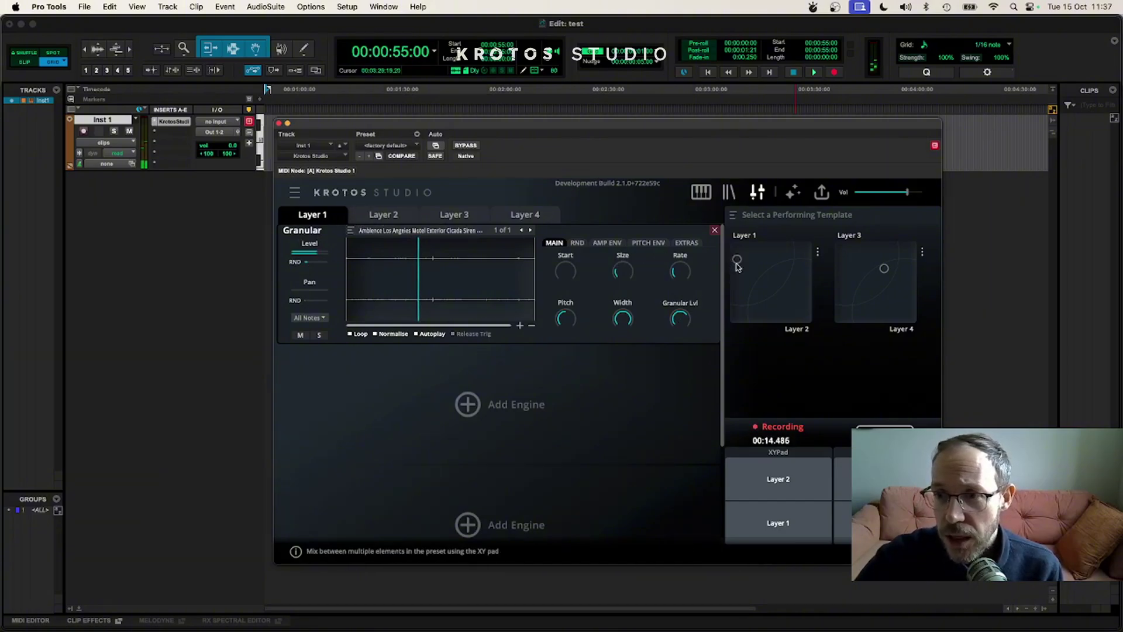
- Rename the Layer 1 tab to Cicadas
right_click(312, 218)
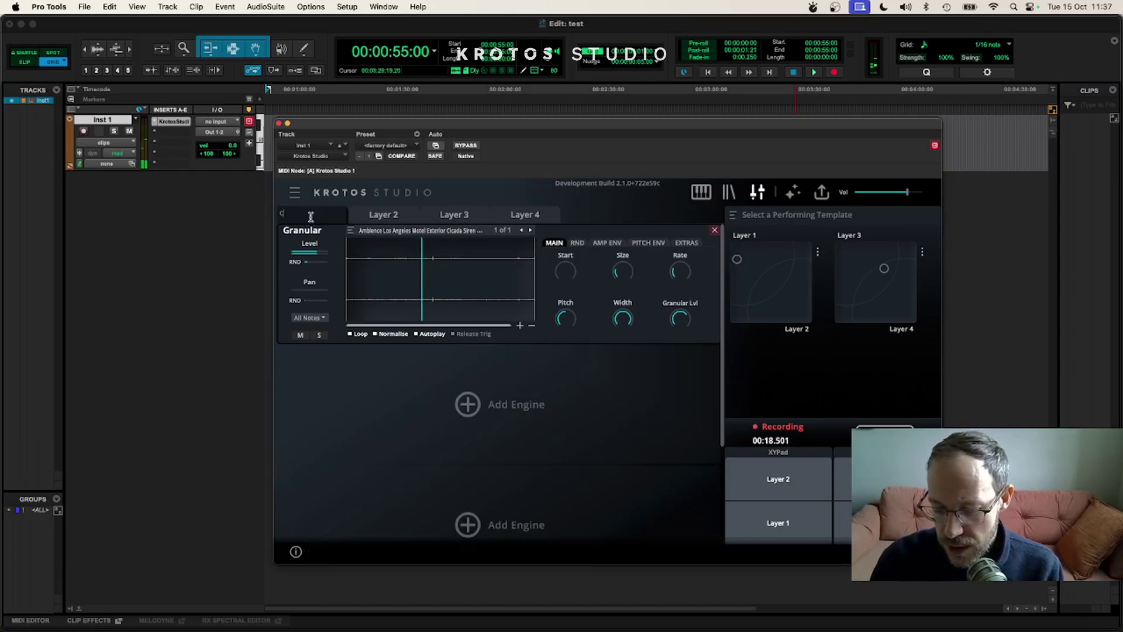
text(cicad)
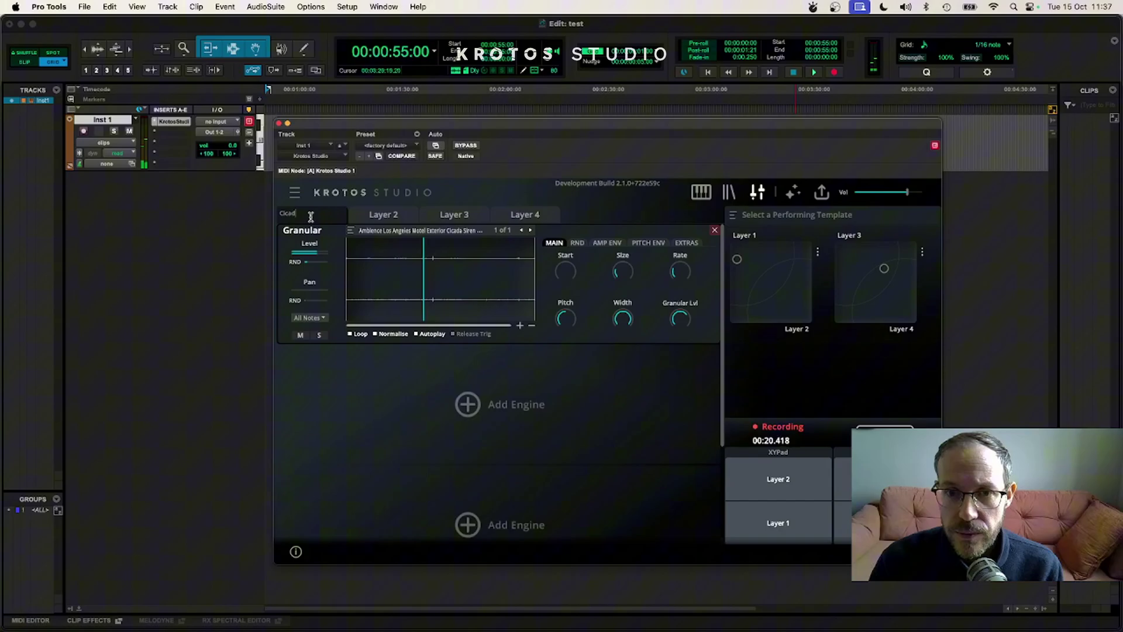
text(as)
key(Return)
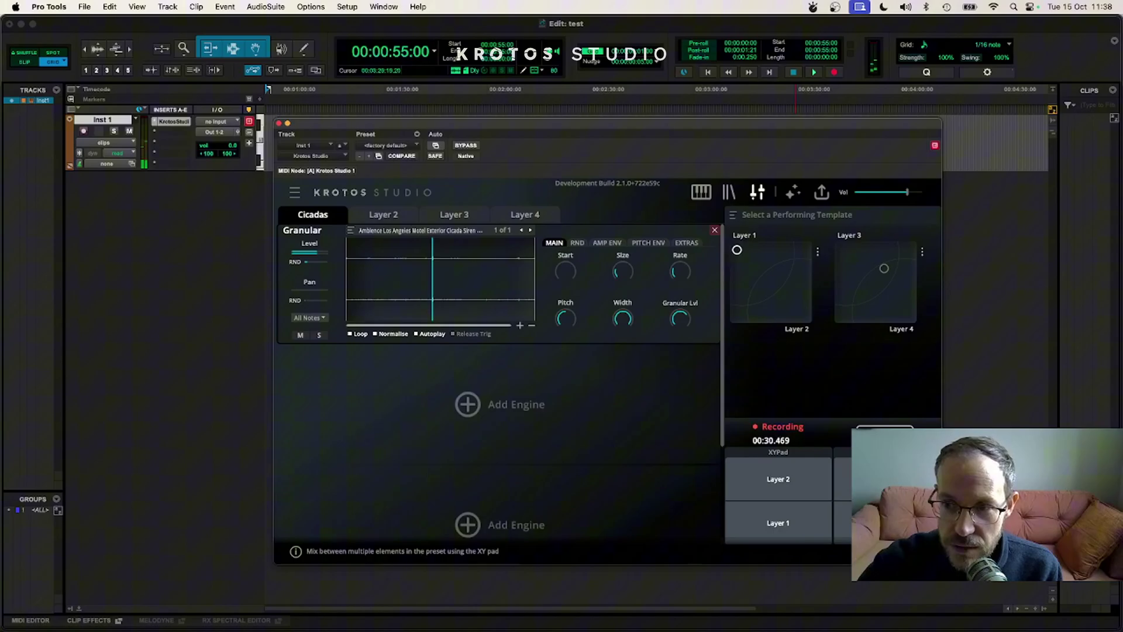
- Fade the cicadas slightly and name the first XY pad Cicadas
mouse_move(737, 249)
mouse_down()
mouse_move(735, 319)
mouse_move(734, 258)
mouse_up()
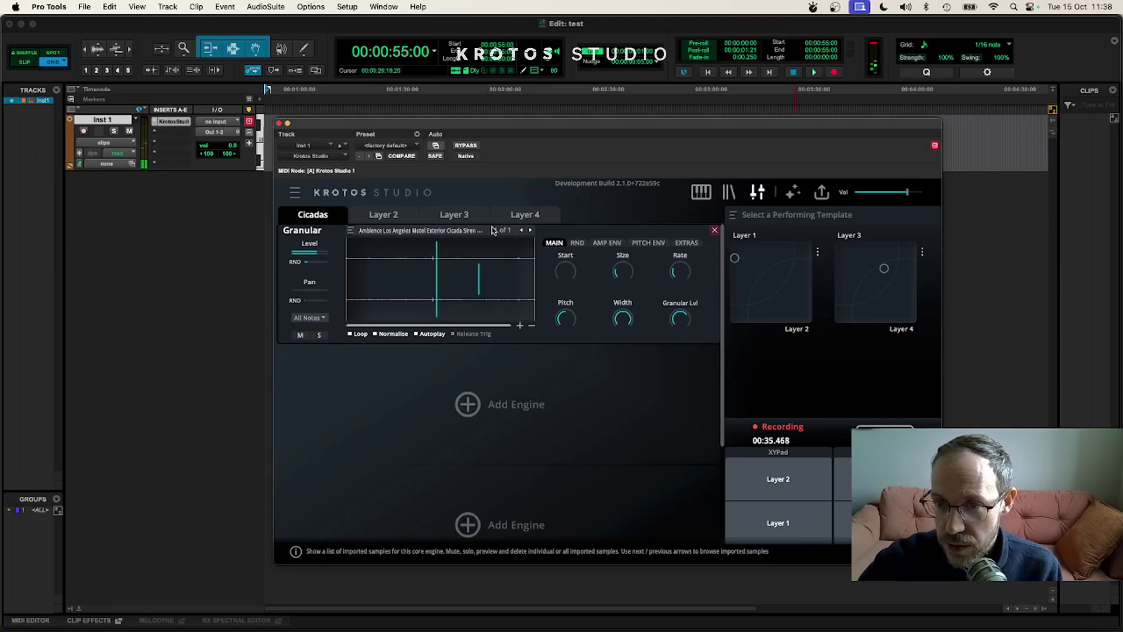
double_click(748, 237)
text(cadas)
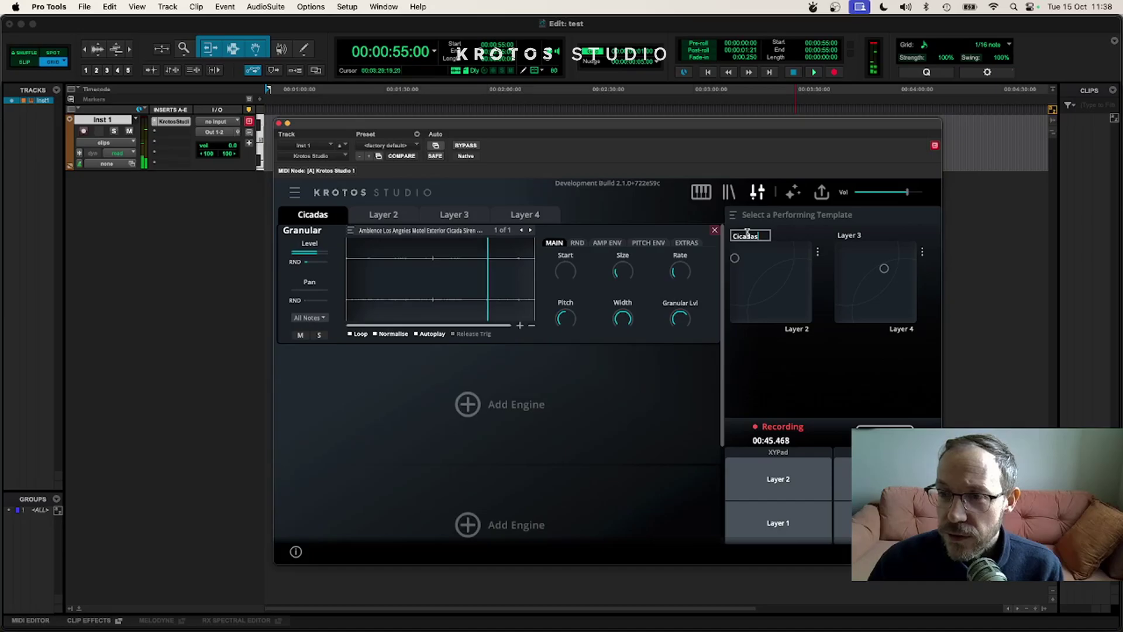
key(Return)
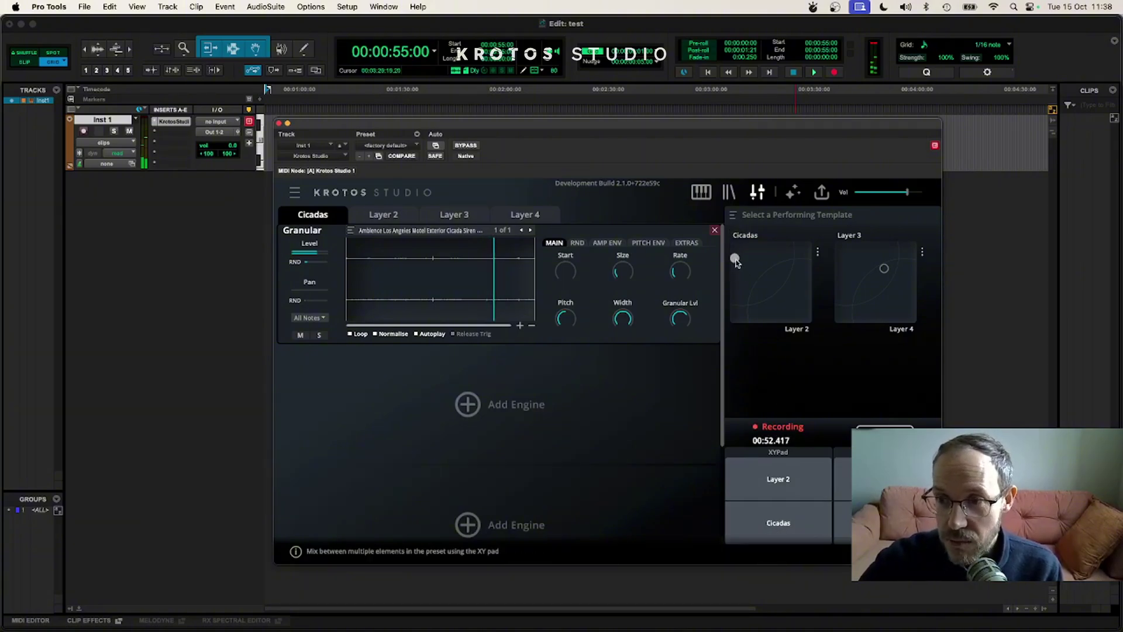
- Fade the cicadas to minimum, bring them partway back, and stop recording at 01:10.152
drag(735, 261, 735, 317)
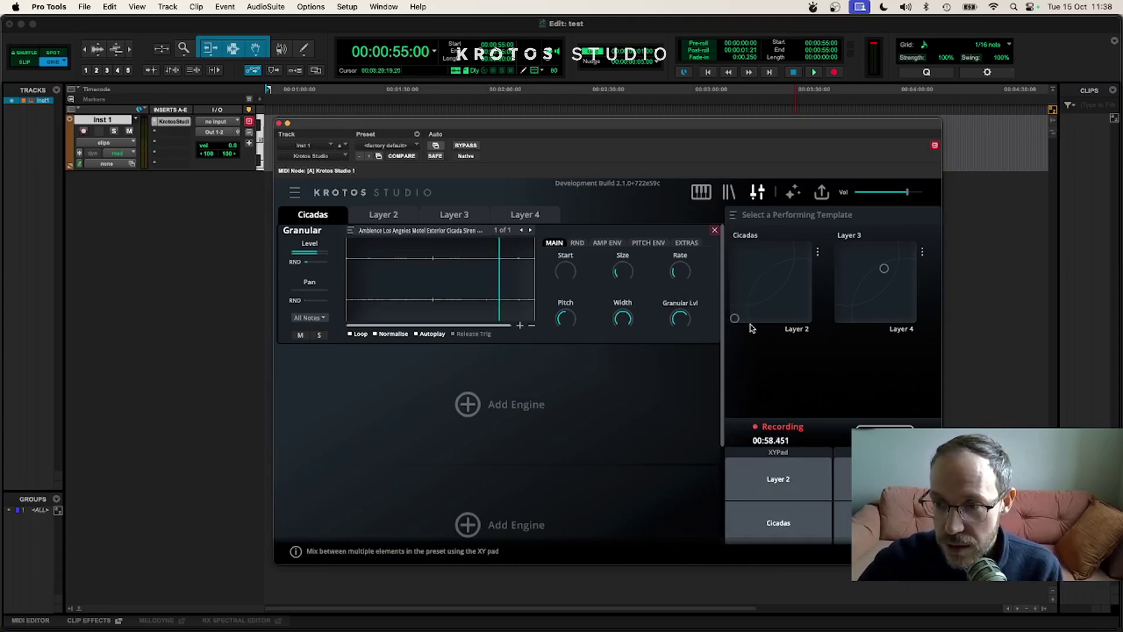
drag(735, 318, 734, 265)
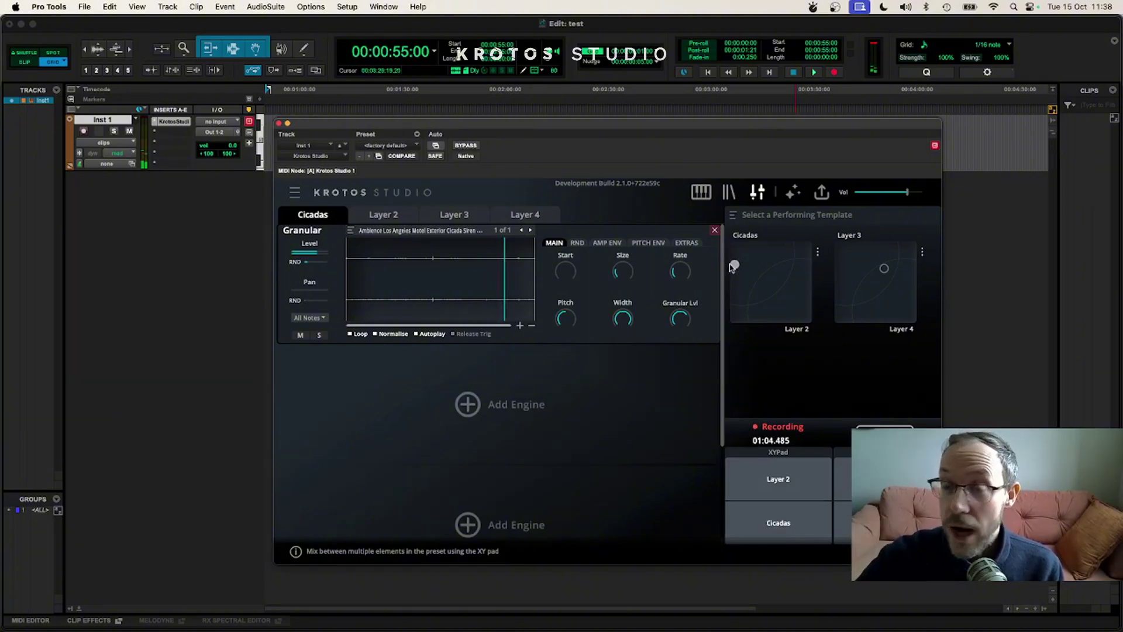
drag(731, 266, 732, 267)
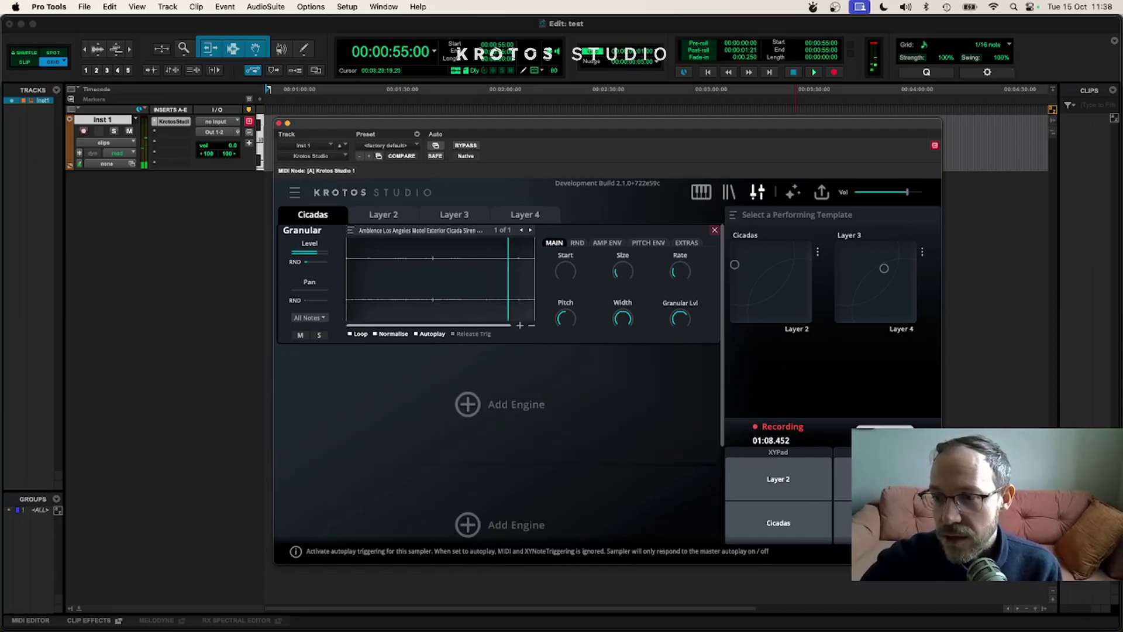
click(429, 333)
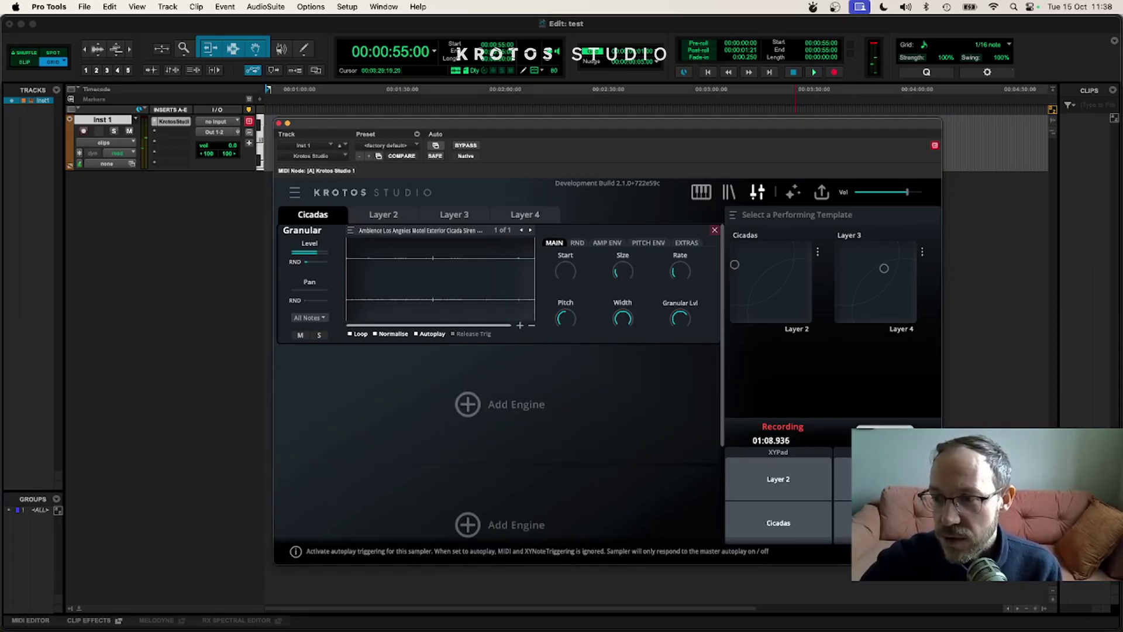
- Drag the Motel Interior Corridor Room Tone Doors Loop from Finder into Layer 2's Granular engine
click(396, 217)
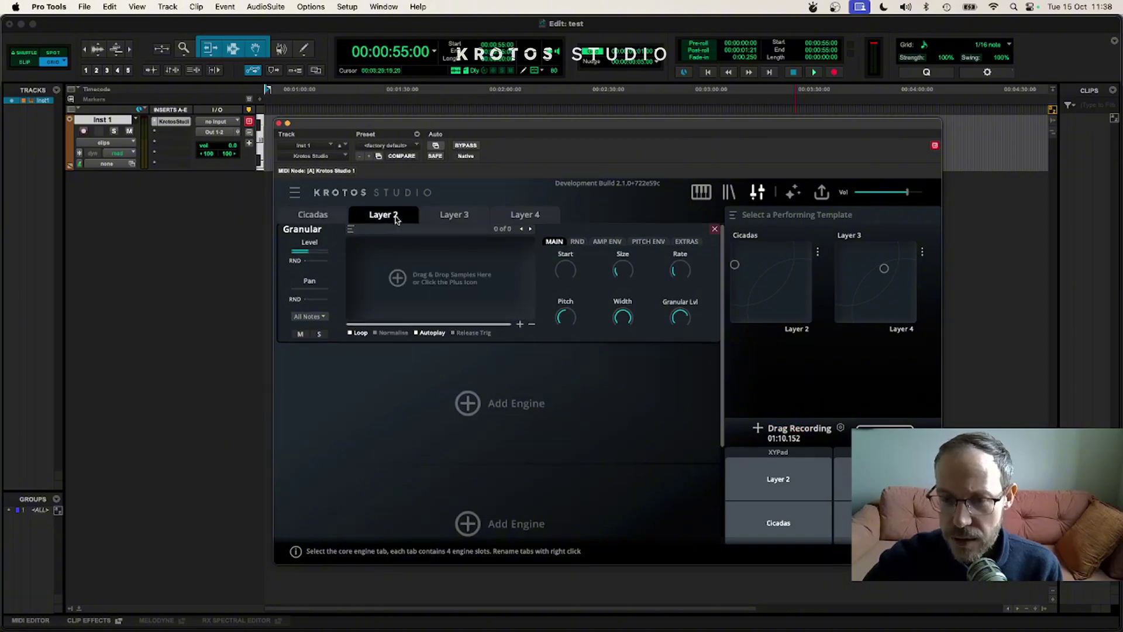
key(super+Tab)
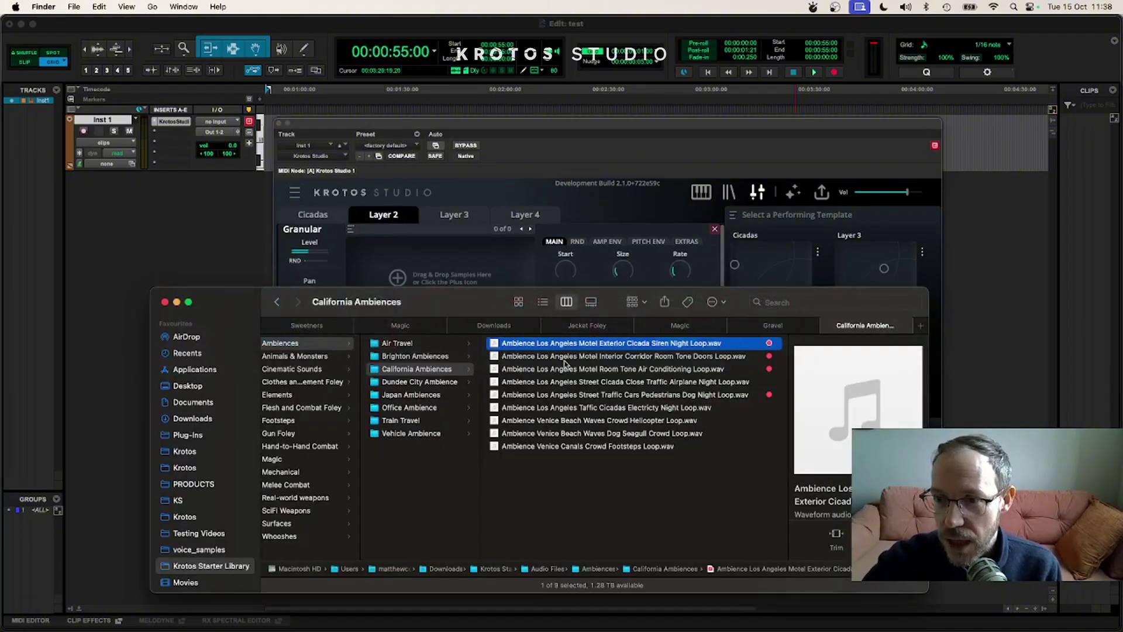
click(562, 369)
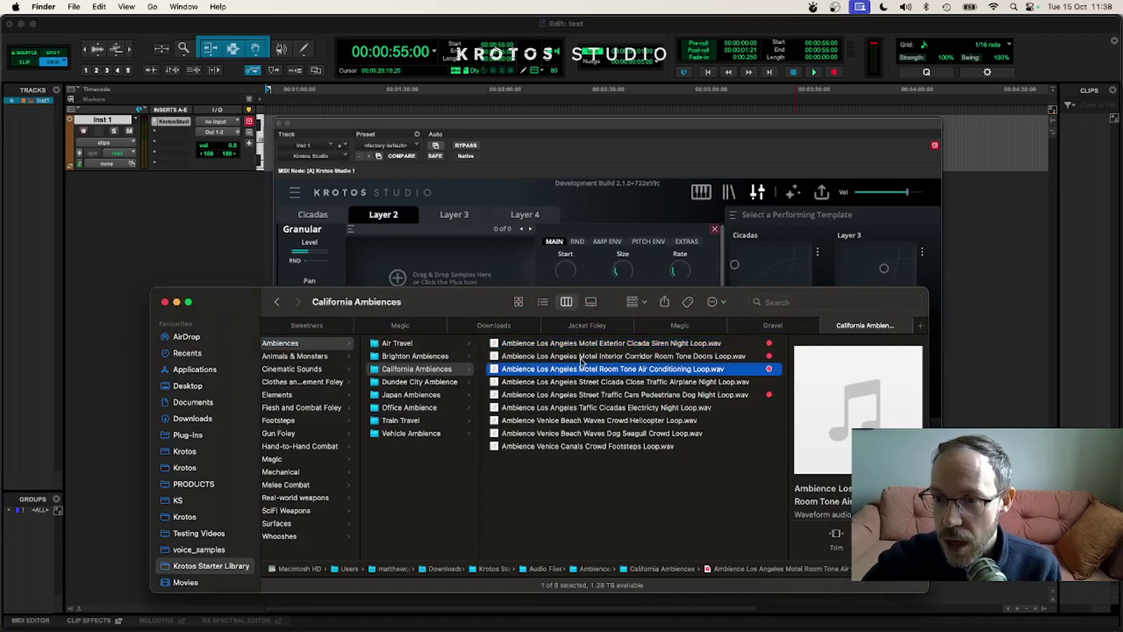
click(579, 357)
drag(567, 358, 448, 257)
click(599, 222)
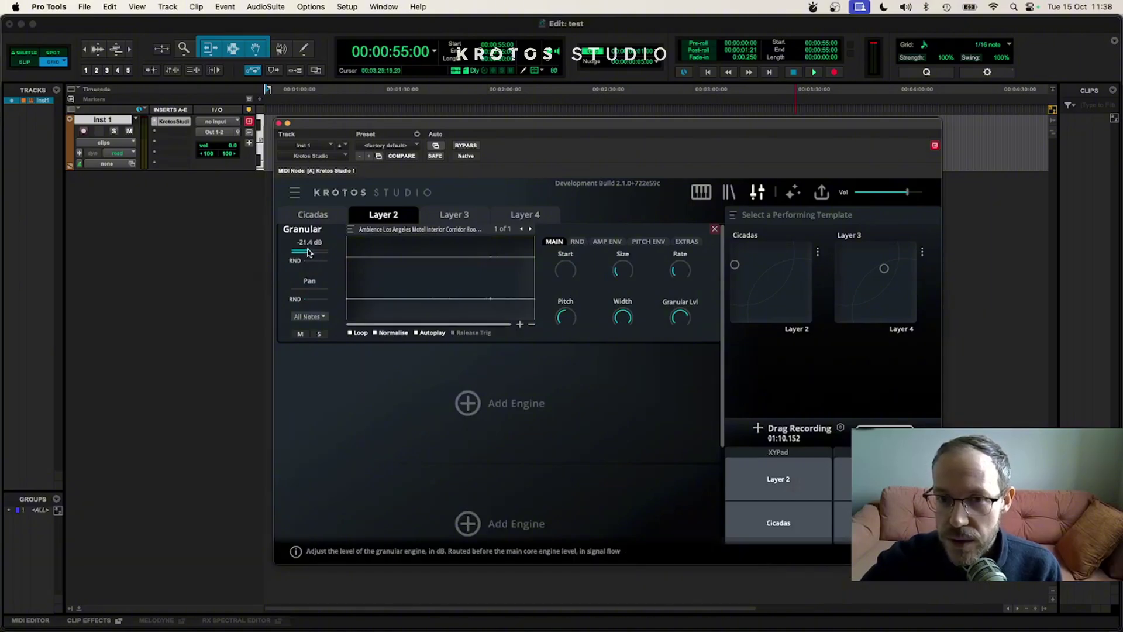
- Start a new XY recording and lower the room tone granular level to -5.9 dB
mouse_move(311, 252)
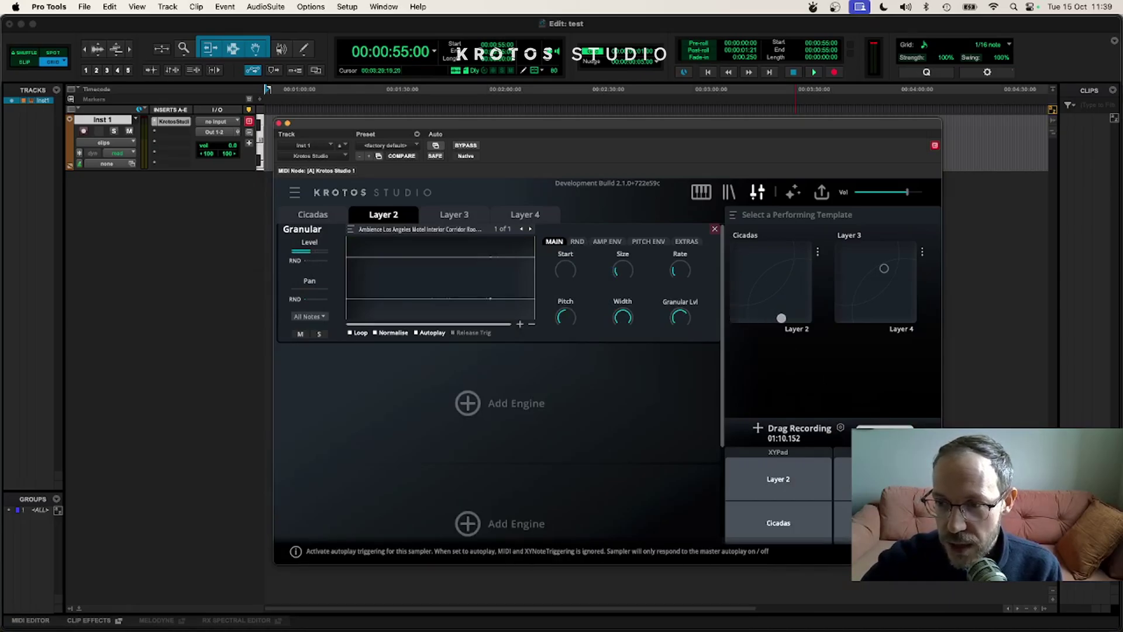
mouse_move(780, 318)
mouse_down()
mouse_move(743, 327)
mouse_move(789, 318)
mouse_up()
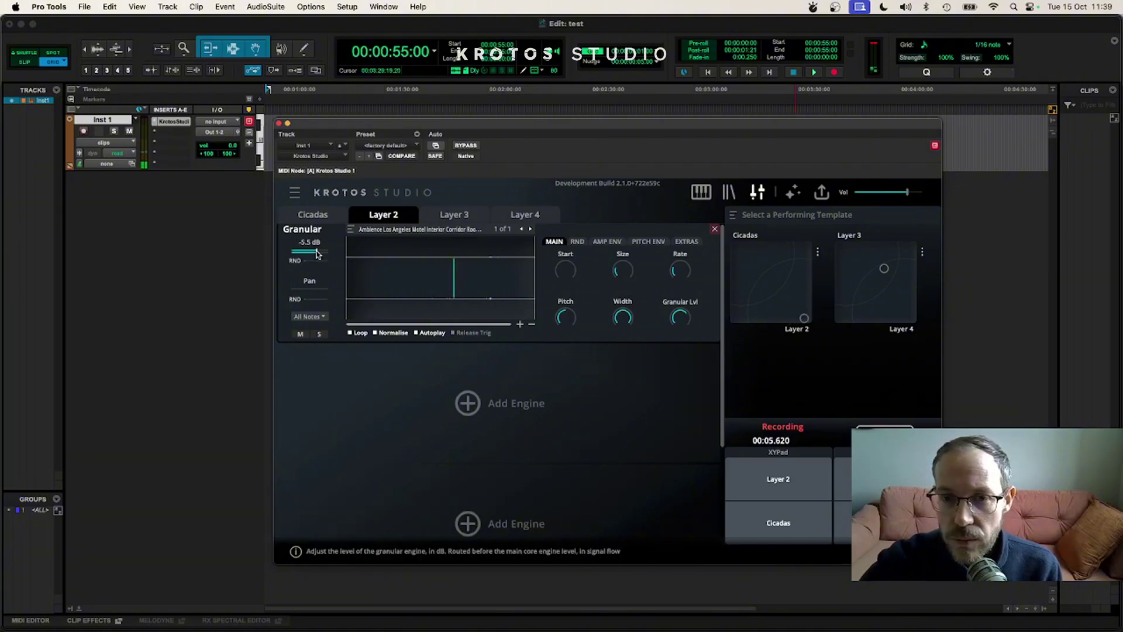
drag(316, 254, 316, 254)
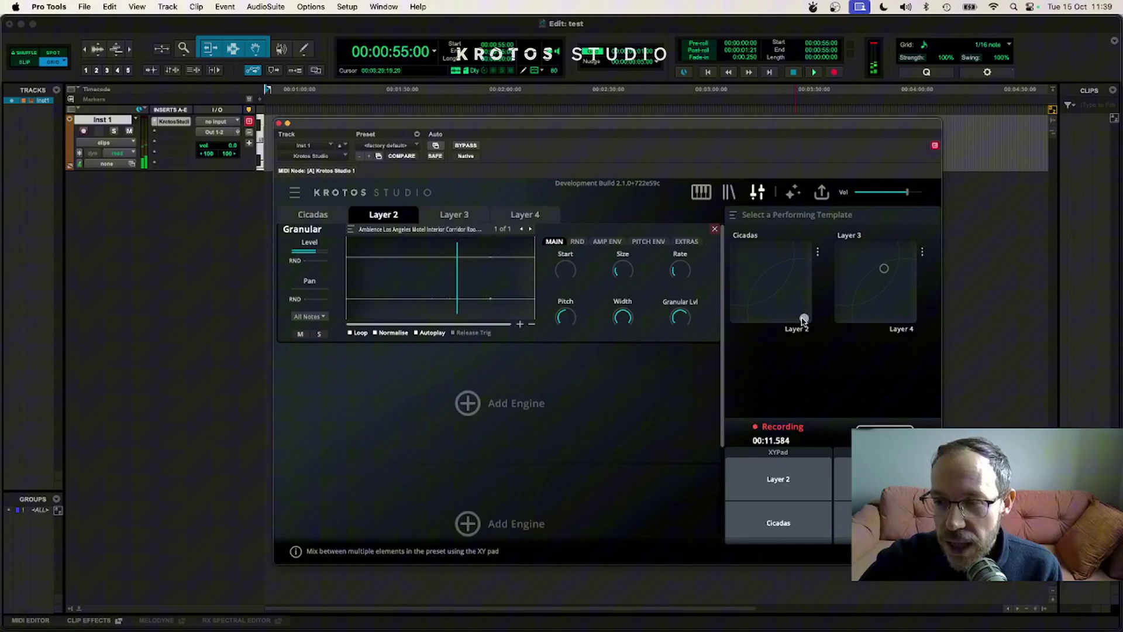
- Glide the XY blend from room tone toward the cicadas while recording
drag(793, 306, 785, 296)
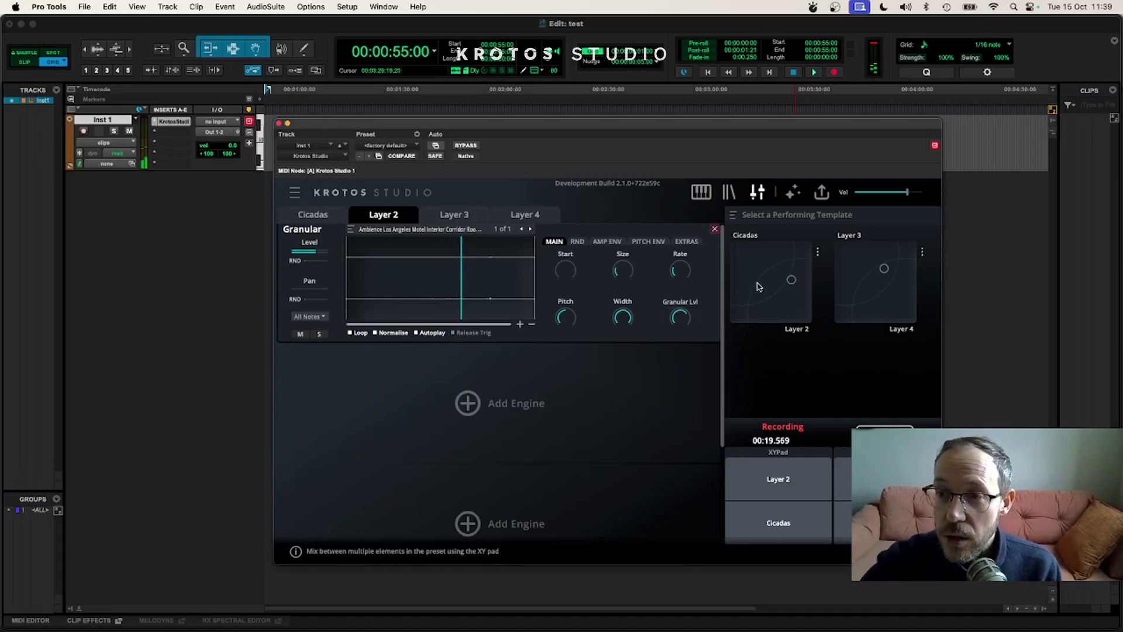
click(790, 282)
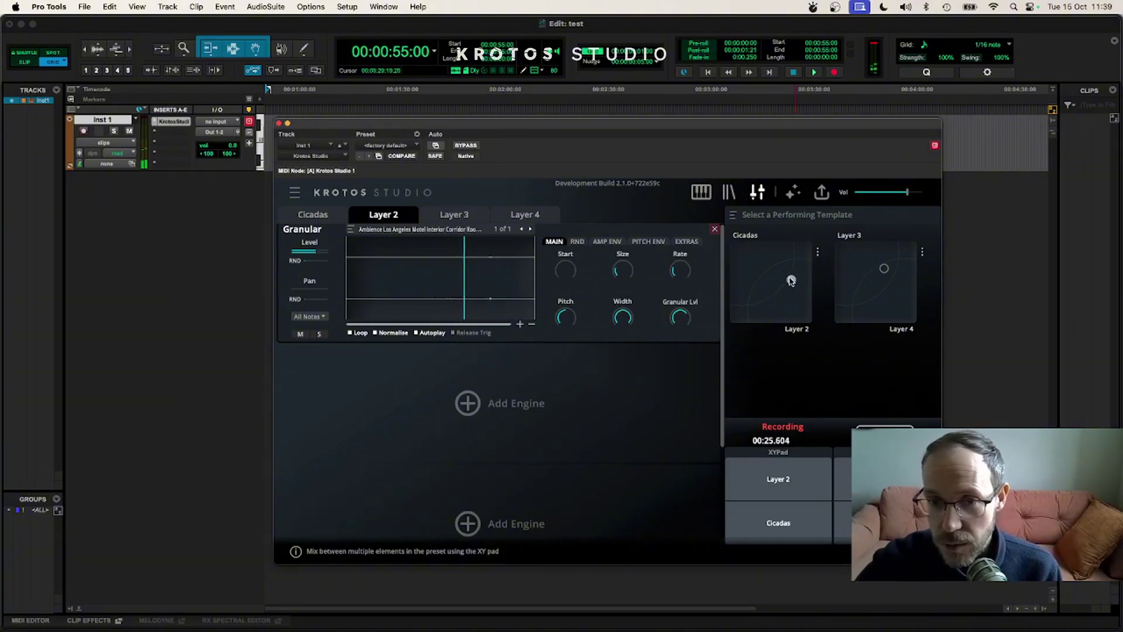
mouse_move(315, 252)
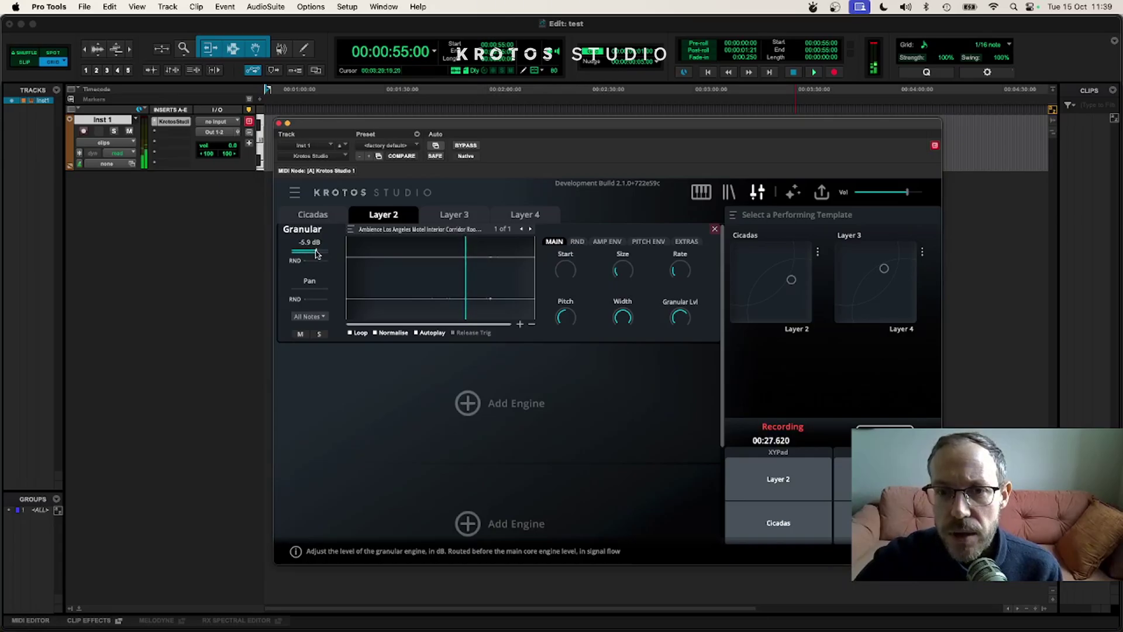
mouse_move(791, 272)
mouse_down()
mouse_move(755, 261)
mouse_move(770, 272)
mouse_up()
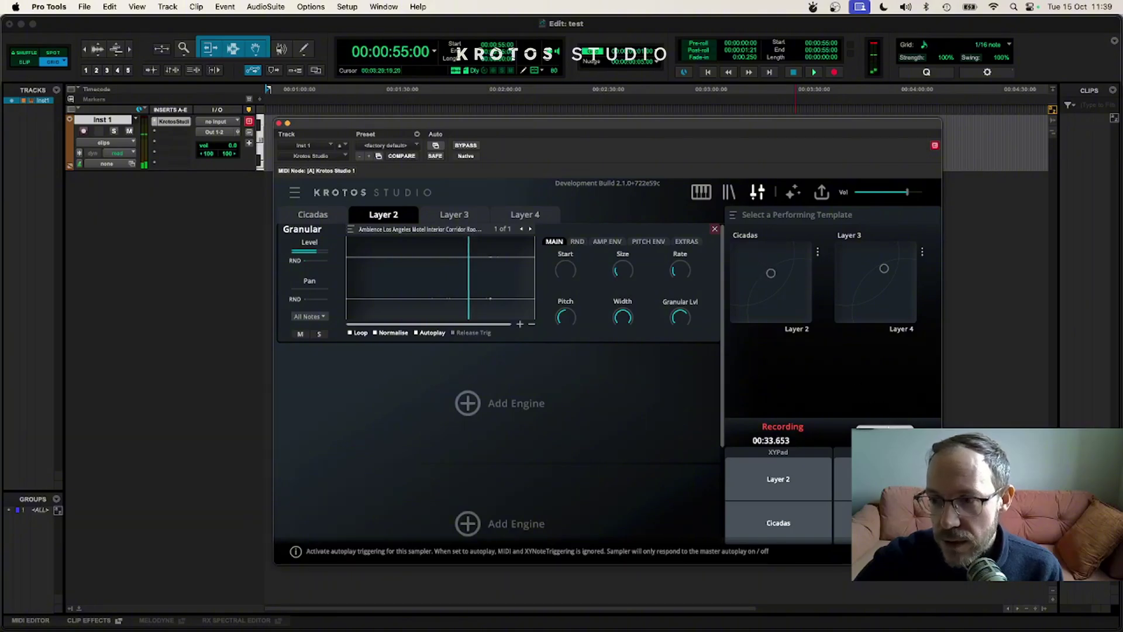
- Rename both the Layer 2 tab and its XY pad label to 'Room tone'
right_click(380, 217)
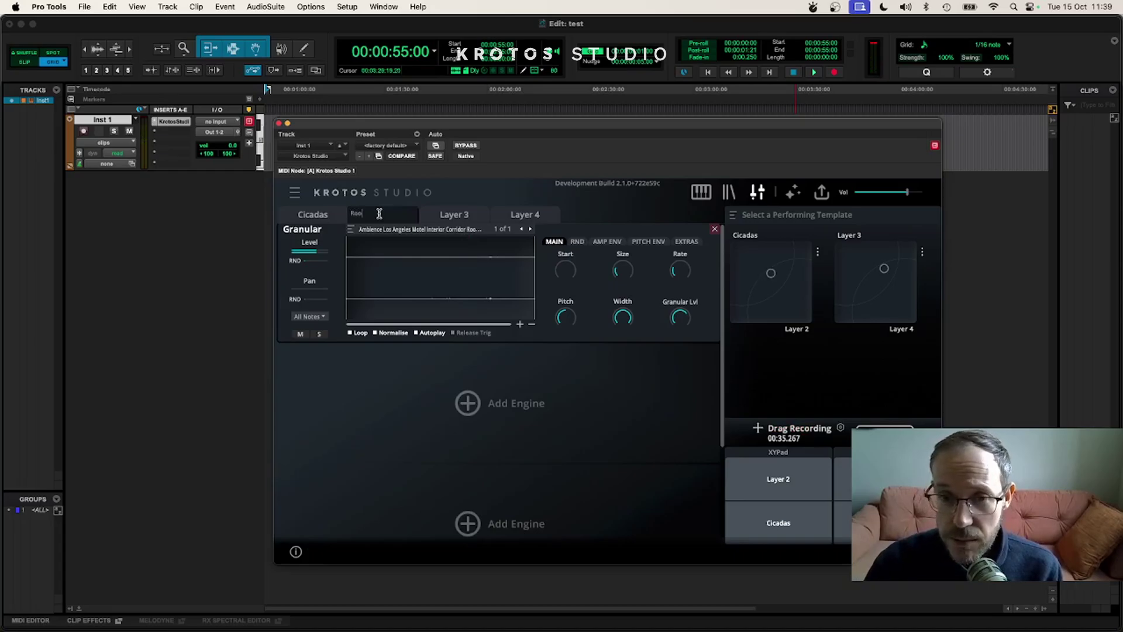
text(Room tone)
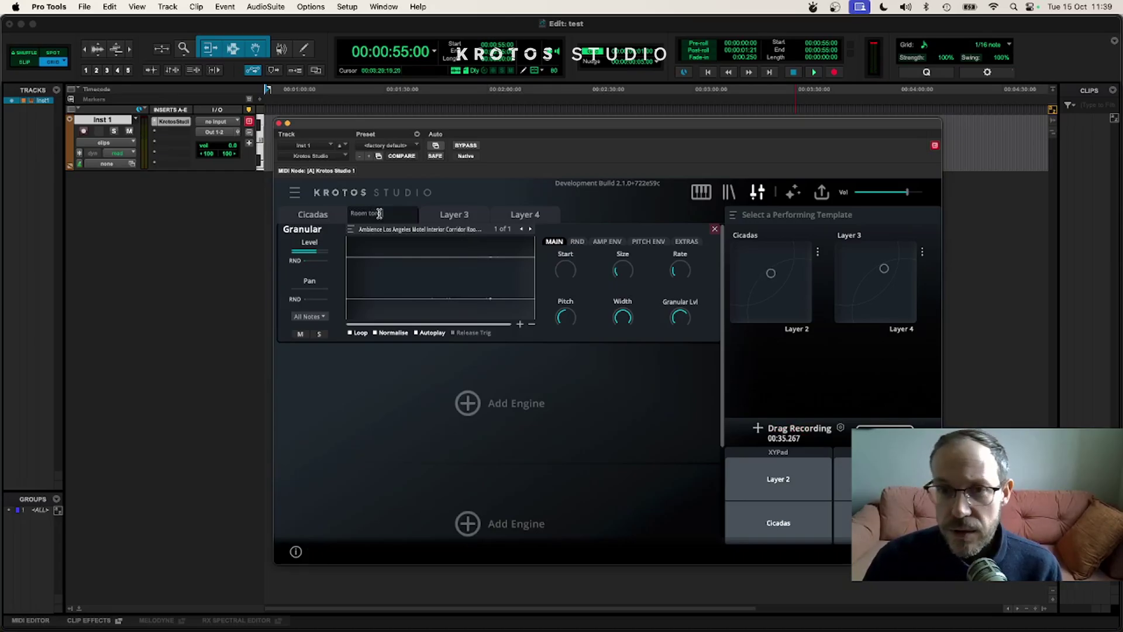
key(Return)
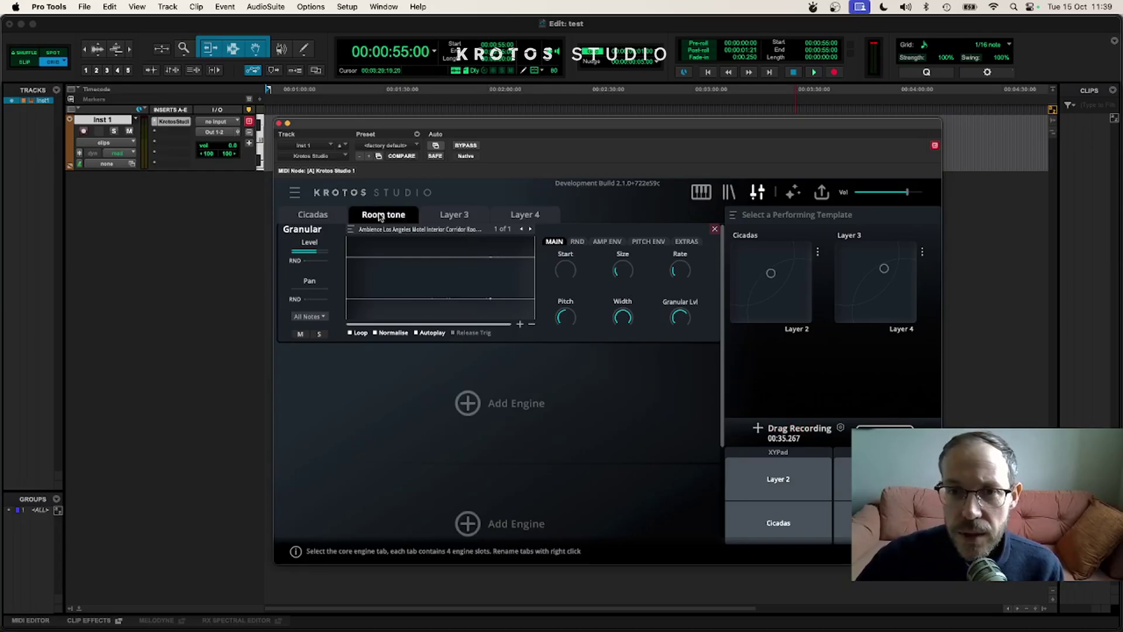
double_click(798, 330)
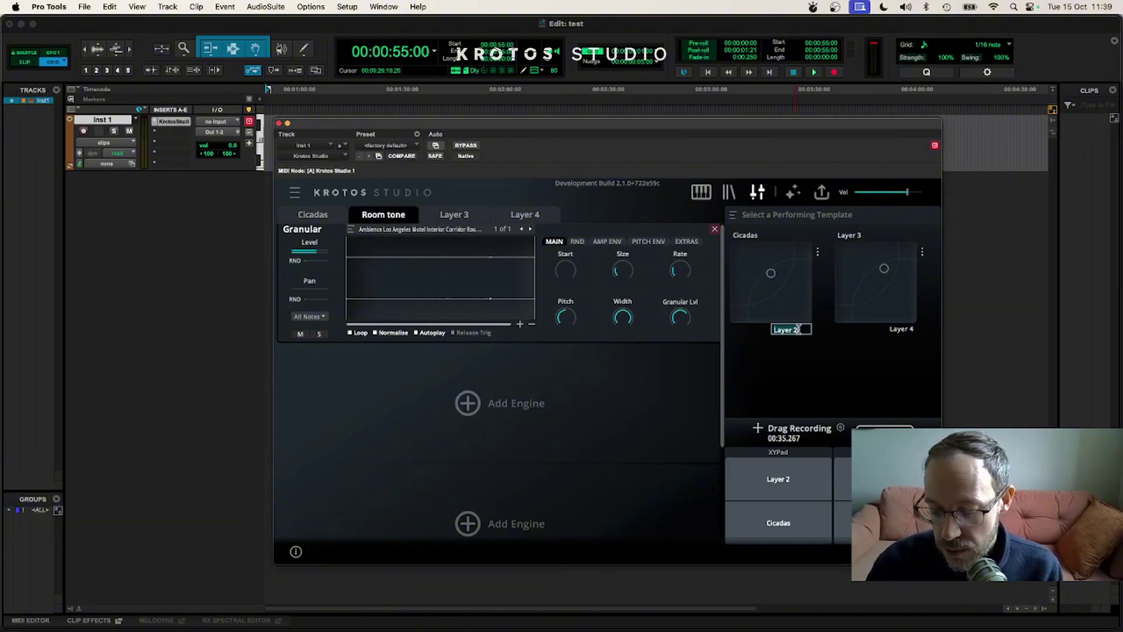
text(Room ton)
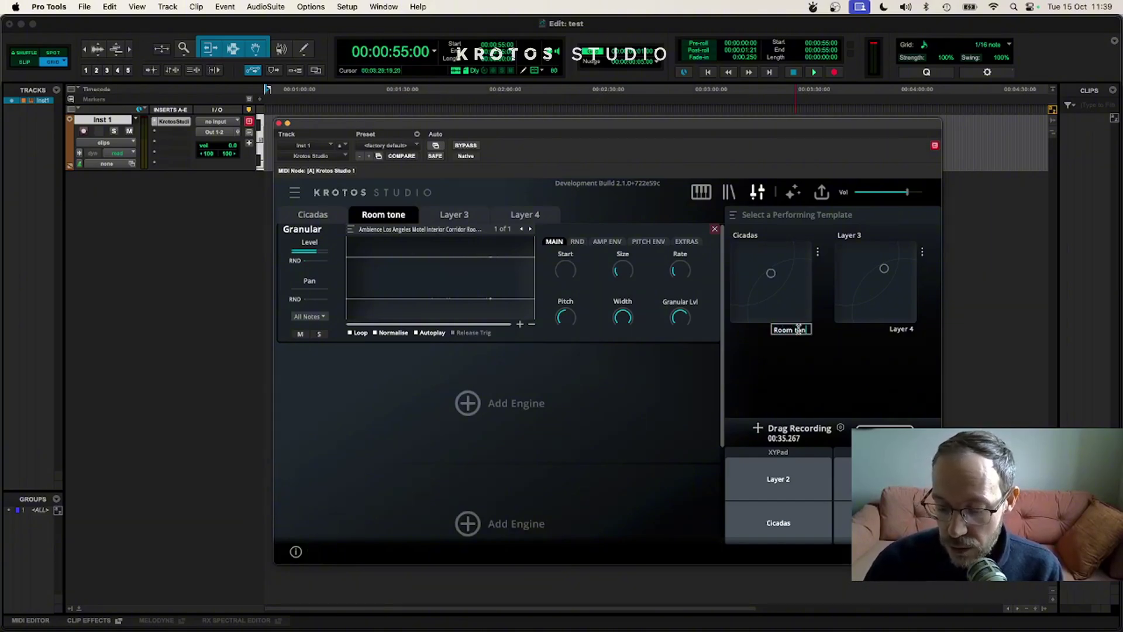
text(e)
key(Return)
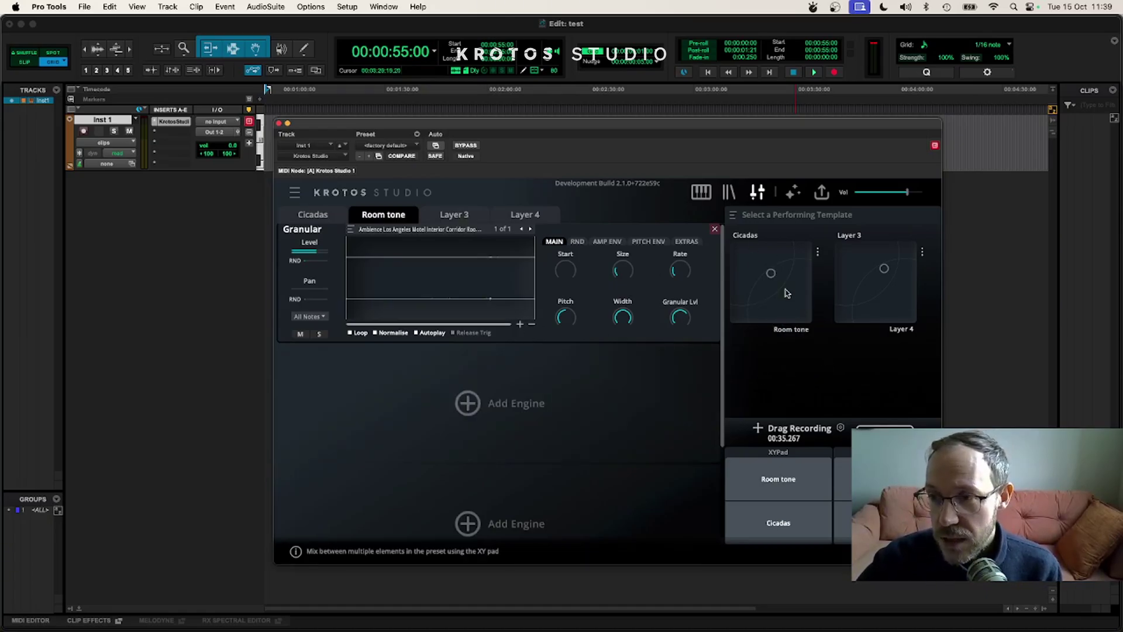
- Drag the Motel Room Tone Air Conditioning Loop into Layer 3 and enable Normalise
click(457, 217)
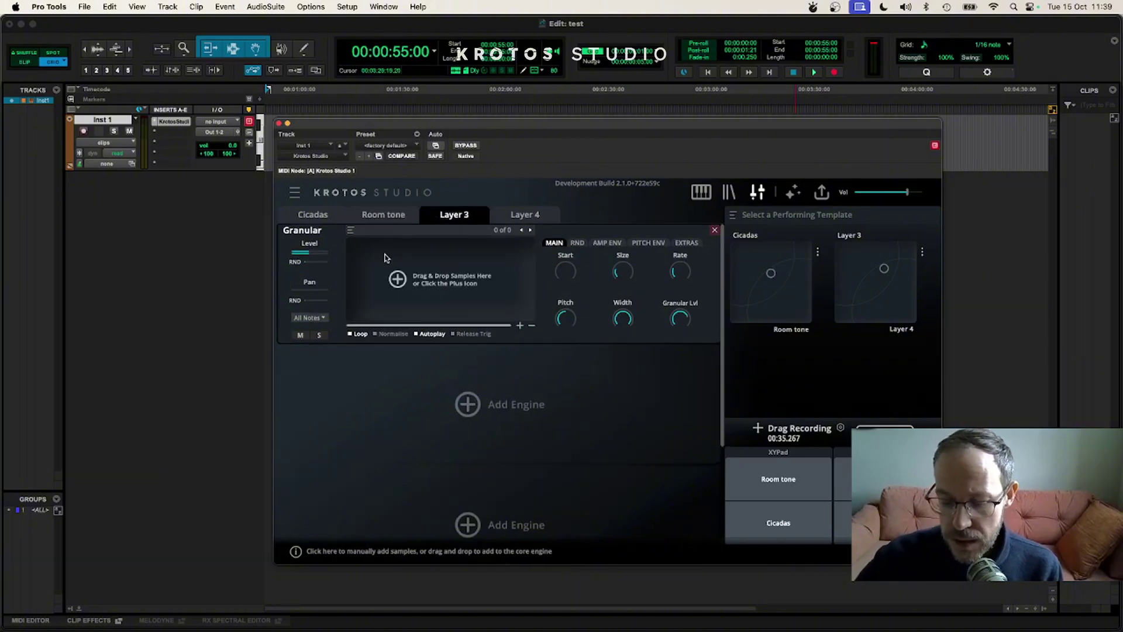
key(super+Tab)
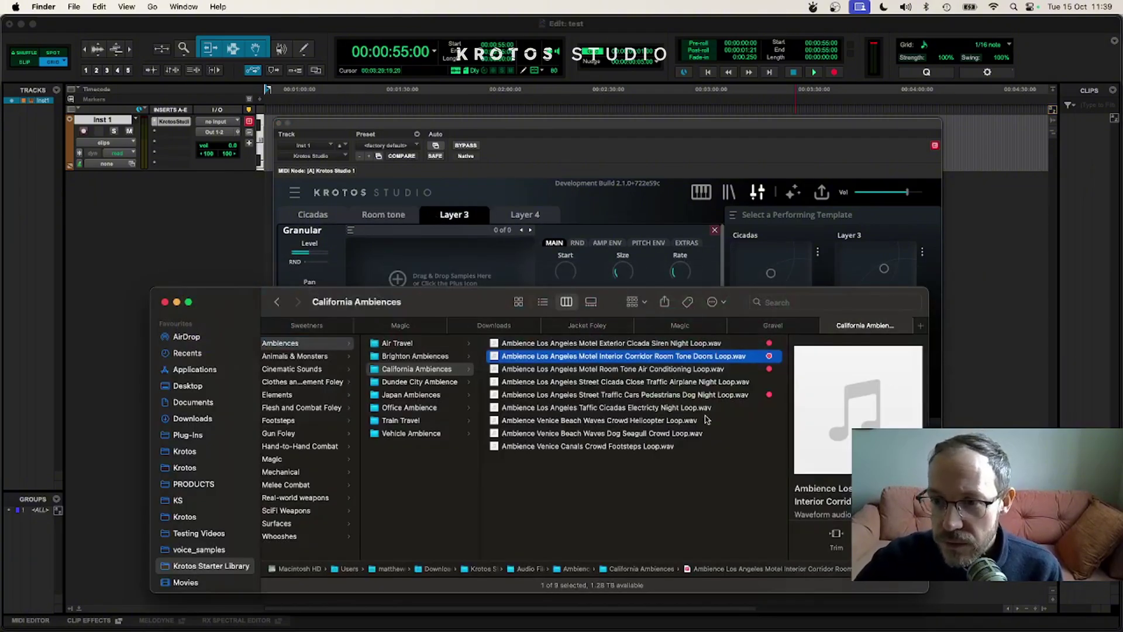
click(584, 369)
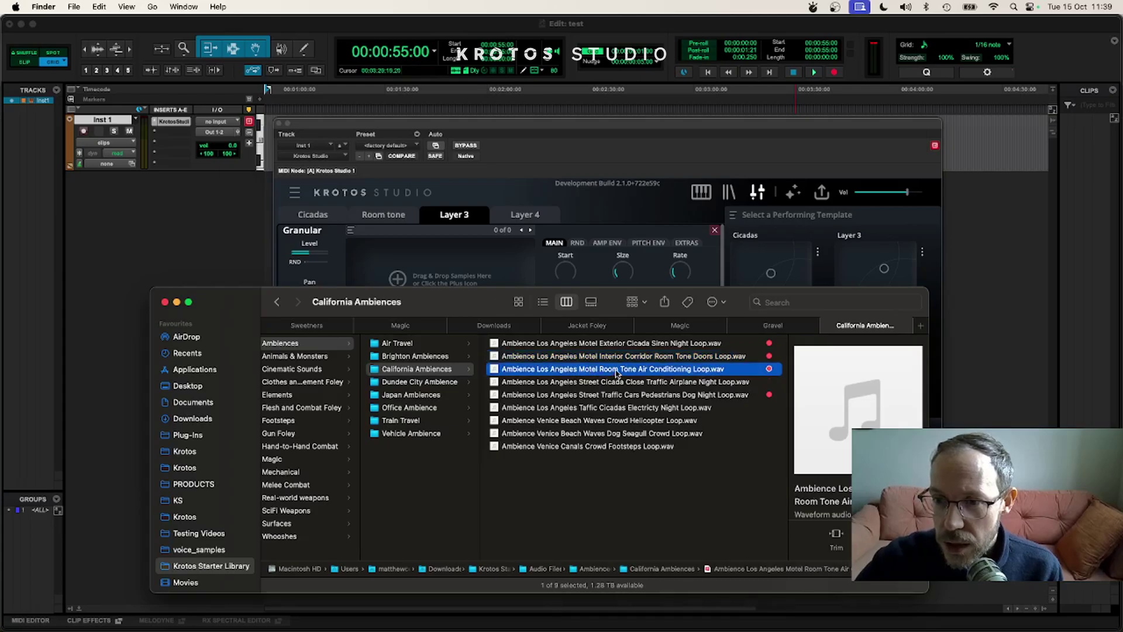
drag(615, 372, 445, 275)
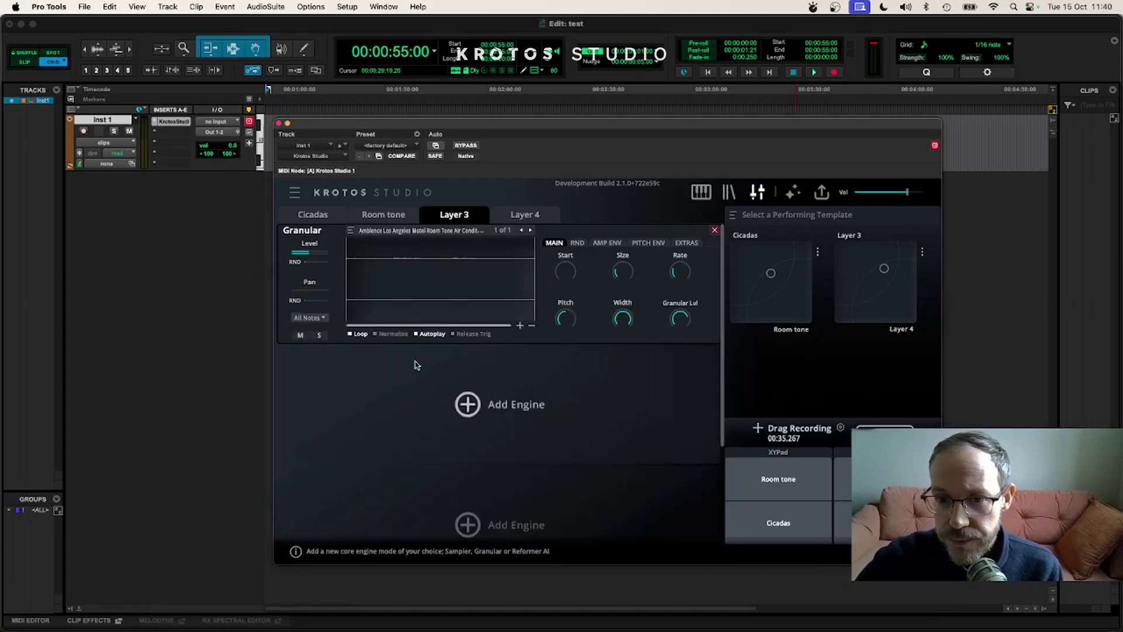
click(375, 333)
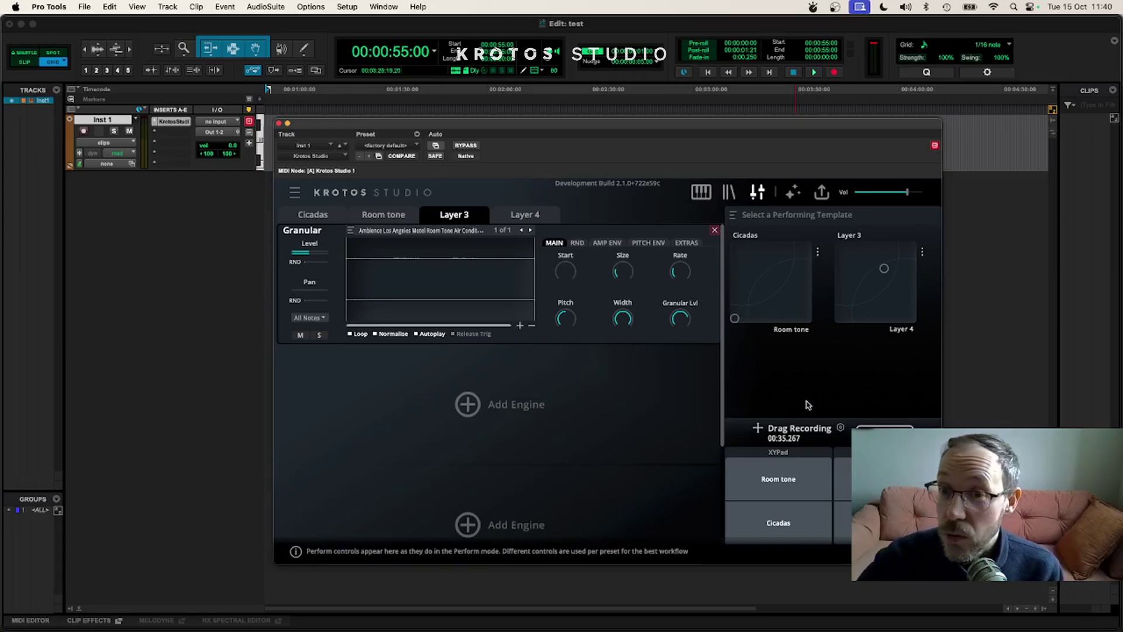
- Start a drag recording, raise Layer 3's Granular level to -16.4 dB, and reposition its pad point
click(843, 269)
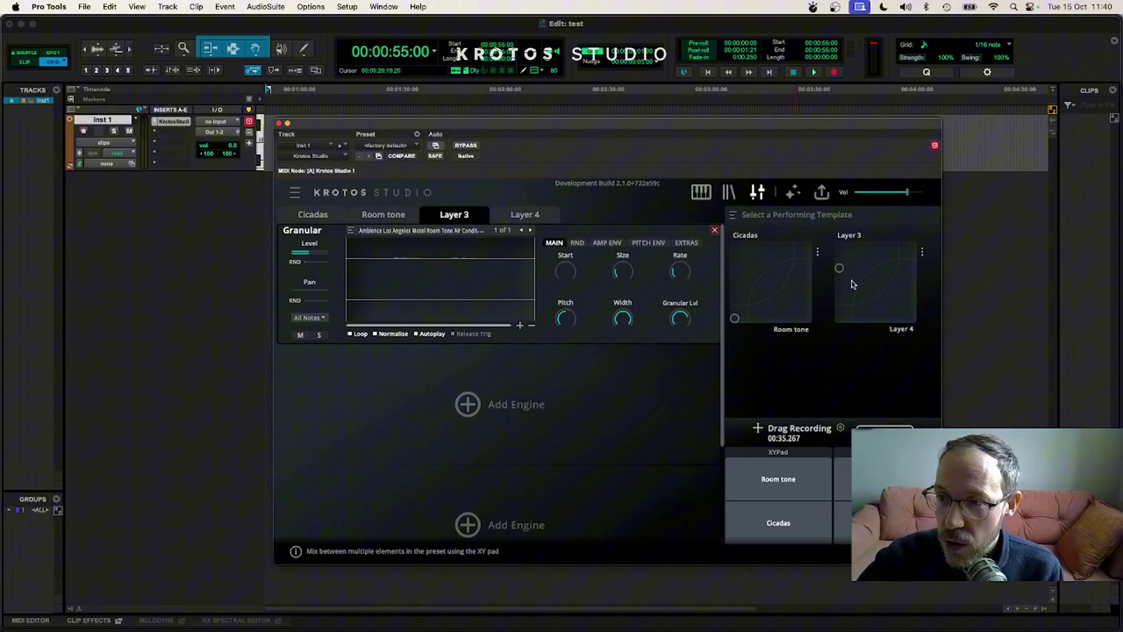
click(679, 326)
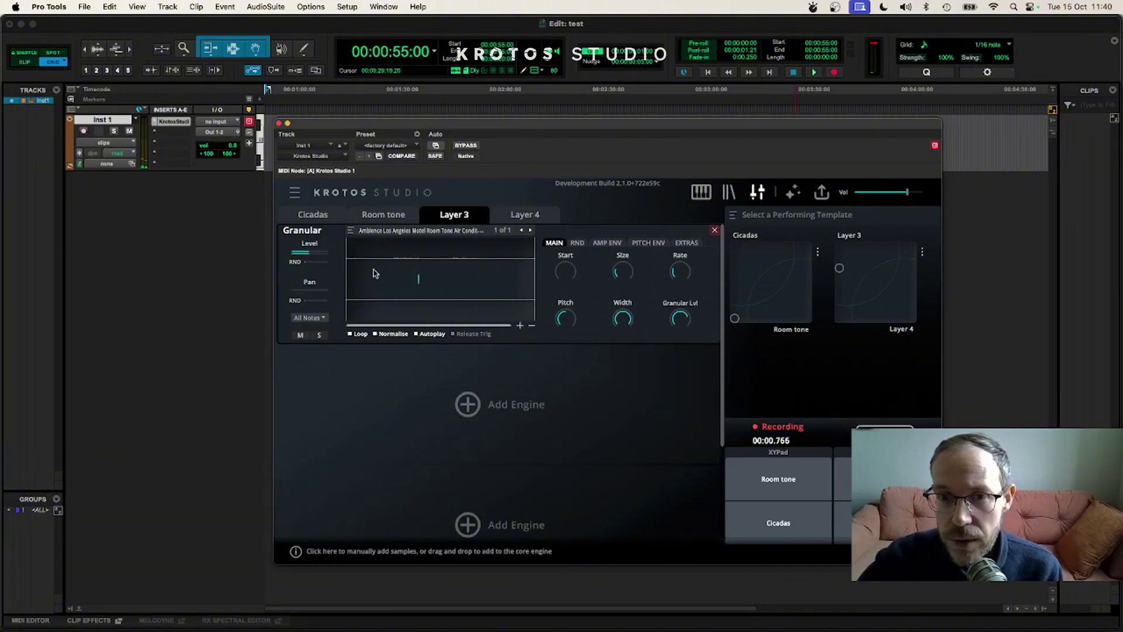
mouse_move(308, 256)
drag(311, 256, 312, 256)
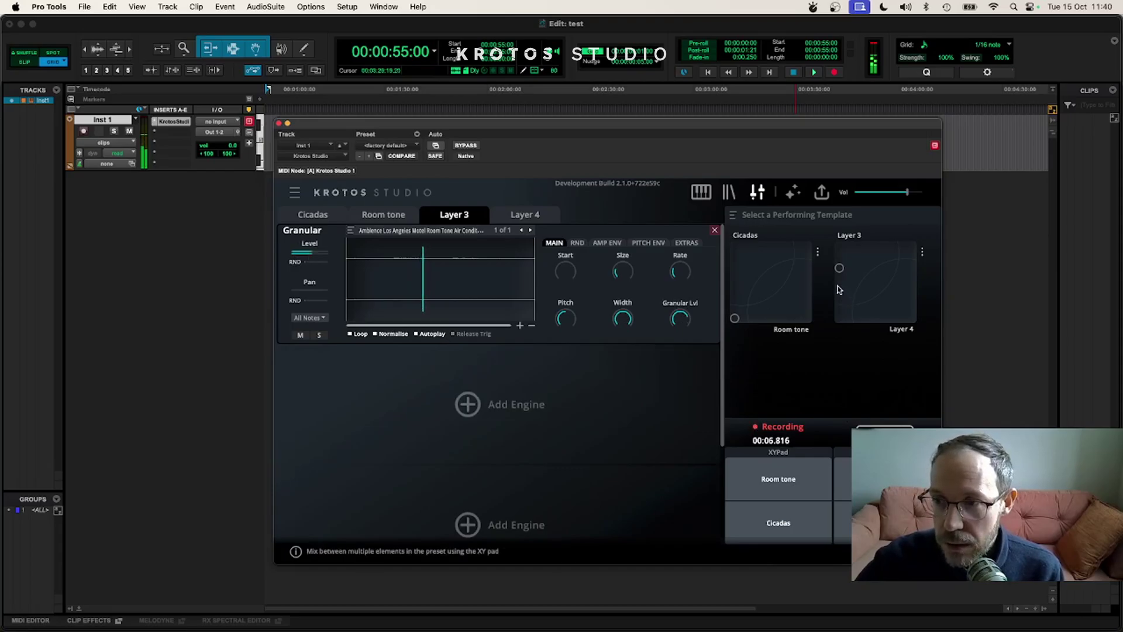
drag(842, 267, 857, 292)
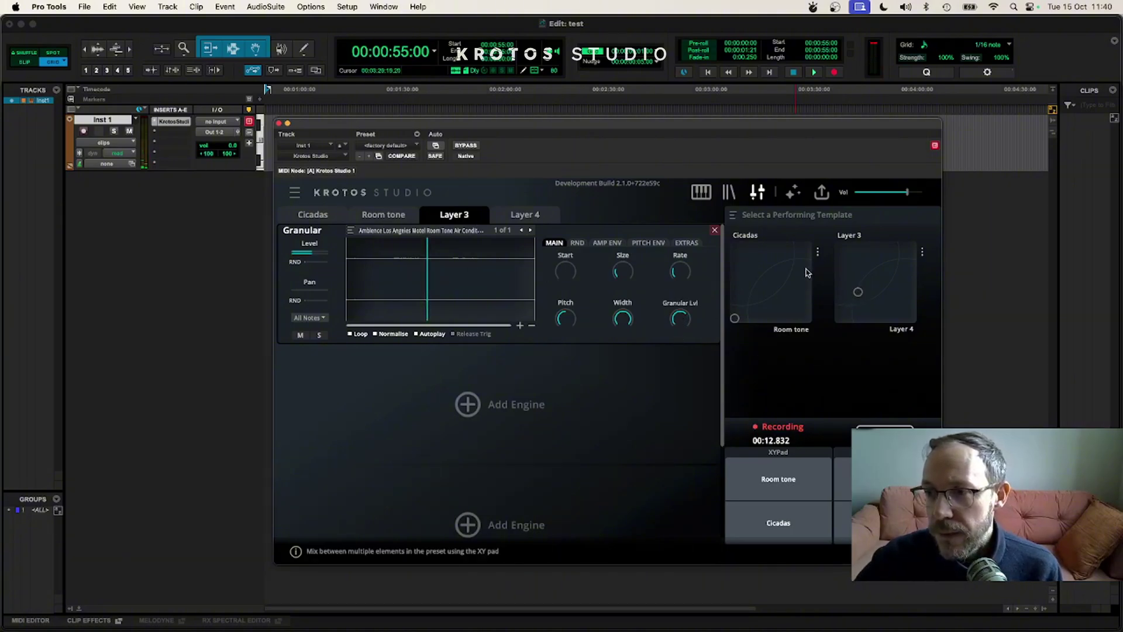
drag(858, 291, 866, 280)
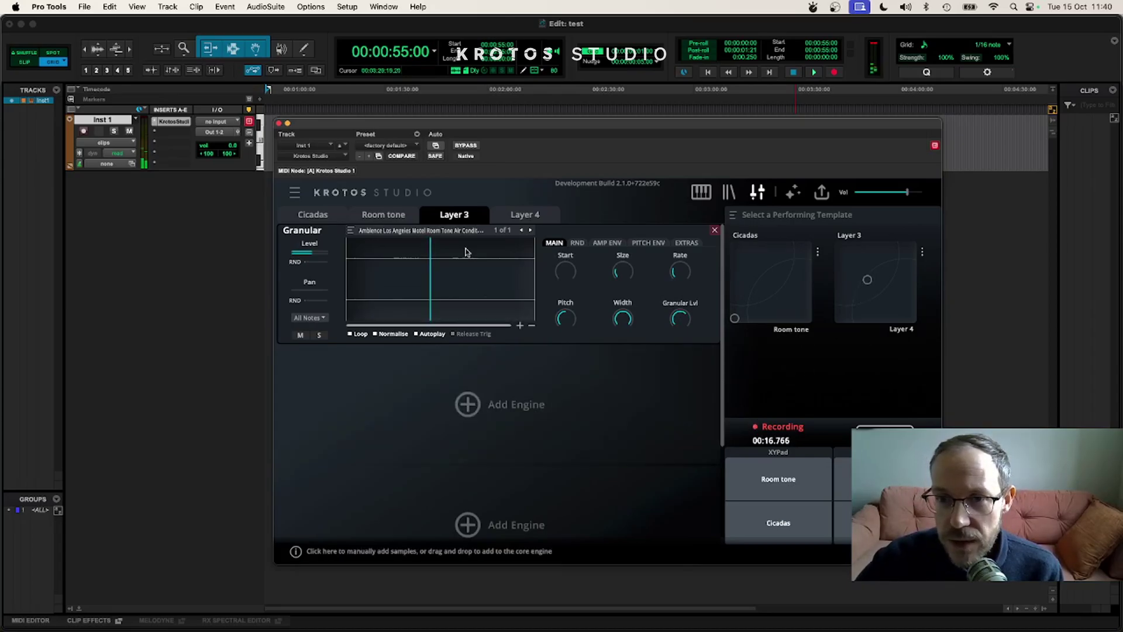
- Rename the third layer tab 'AirCon' and its XY pad 'Aircon'
double_click(446, 215)
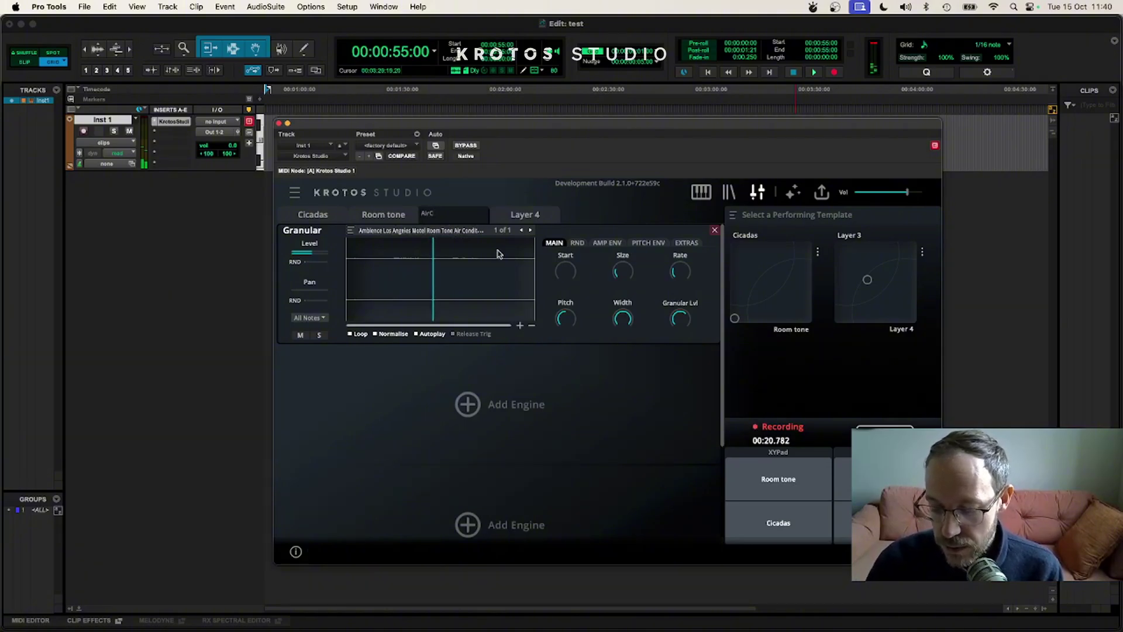
key(Return)
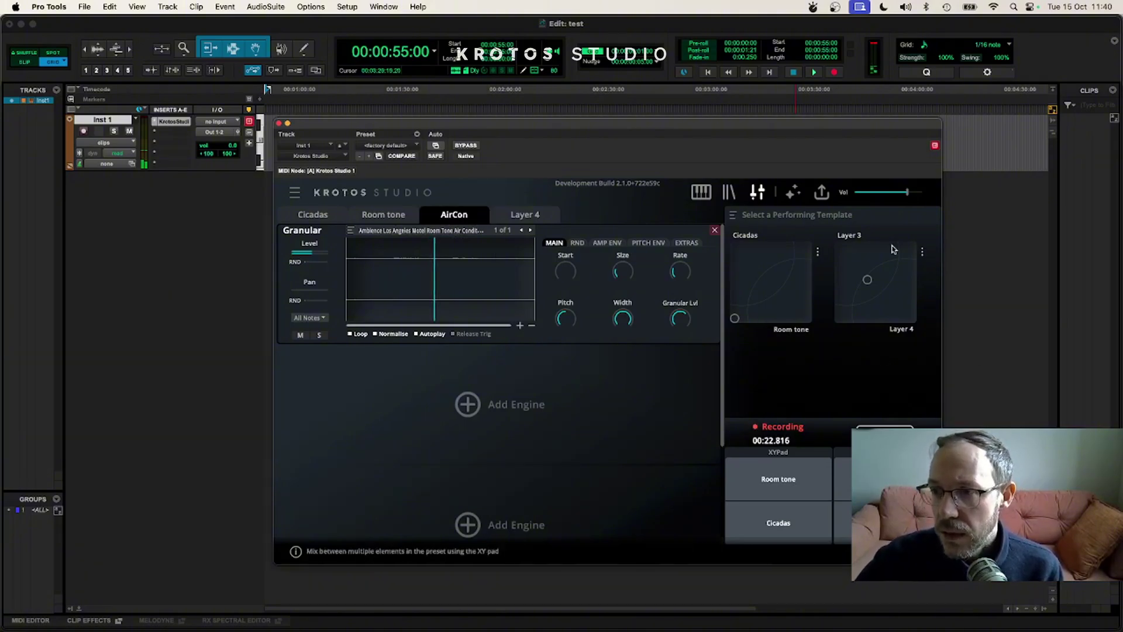
double_click(848, 236)
text(A)
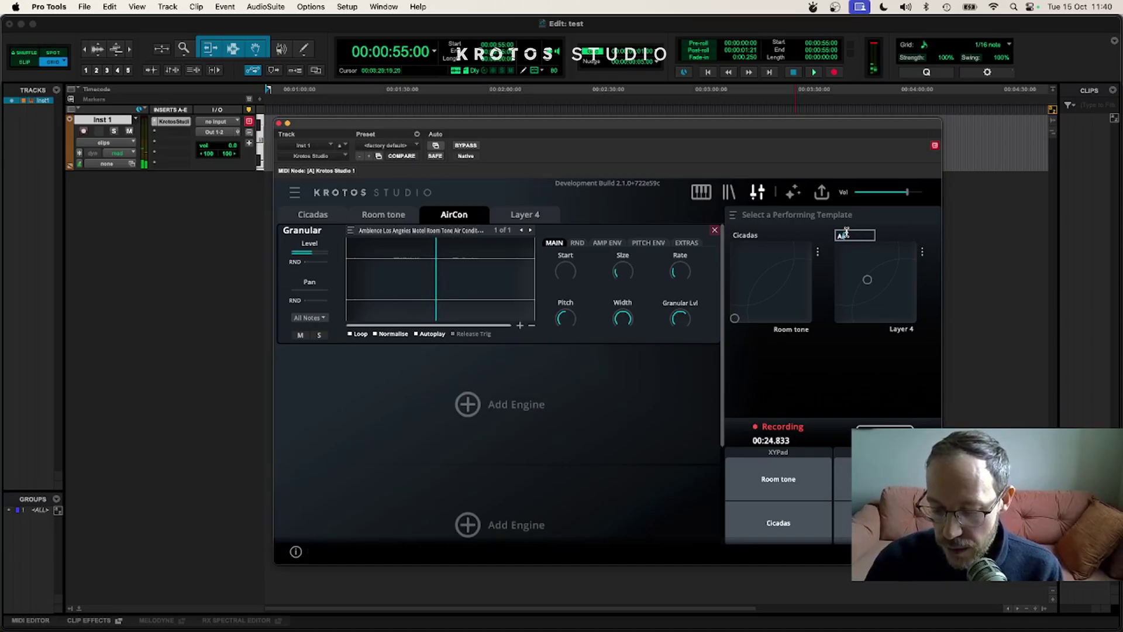
text(ircon)
key(Return)
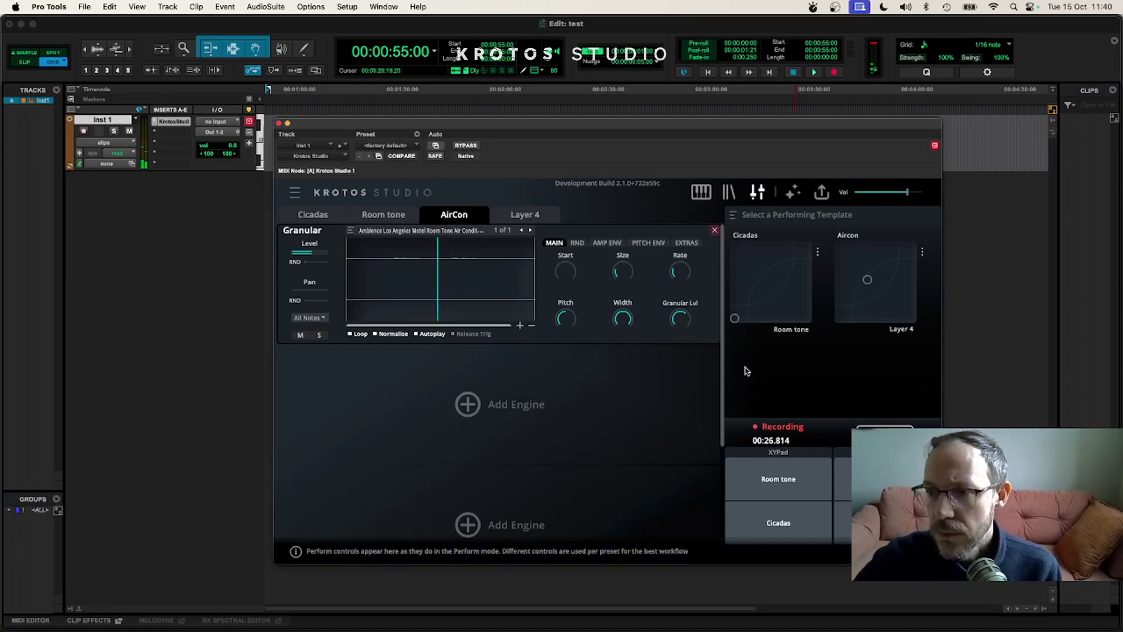
- Nudge the Cicadas pad point toward the centre and take hold of the Aircon point
click(766, 290)
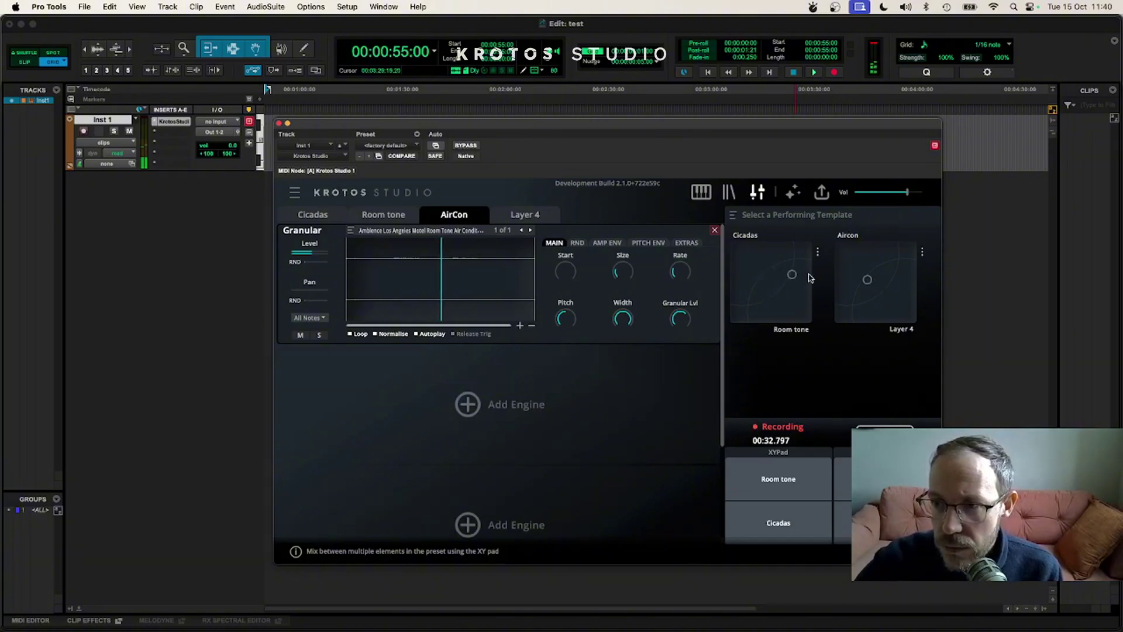
drag(792, 275, 797, 277)
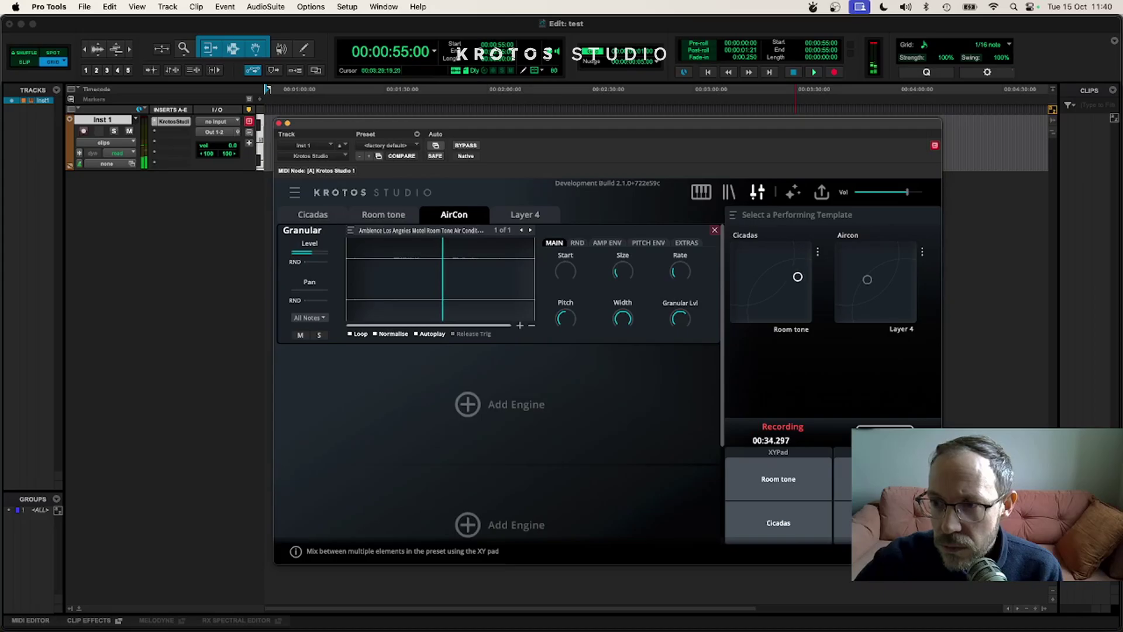
click(867, 280)
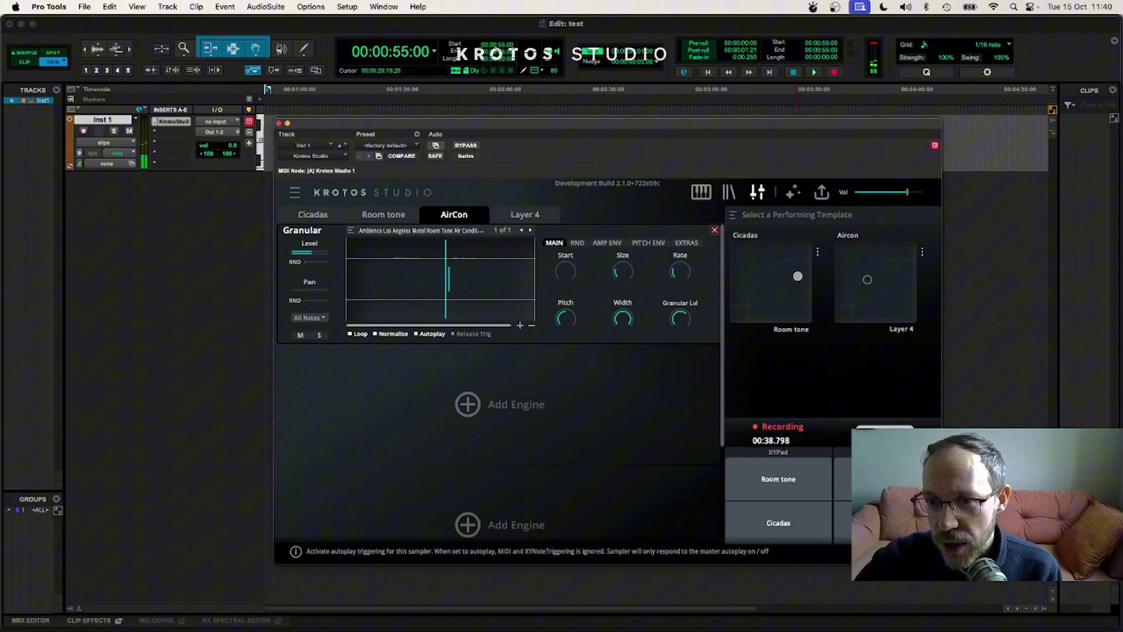
- Load the Los Angeles street traffic loop into Layer 4's Granular engine, raise its level, and normalise it
click(514, 215)
key(super+Tab)
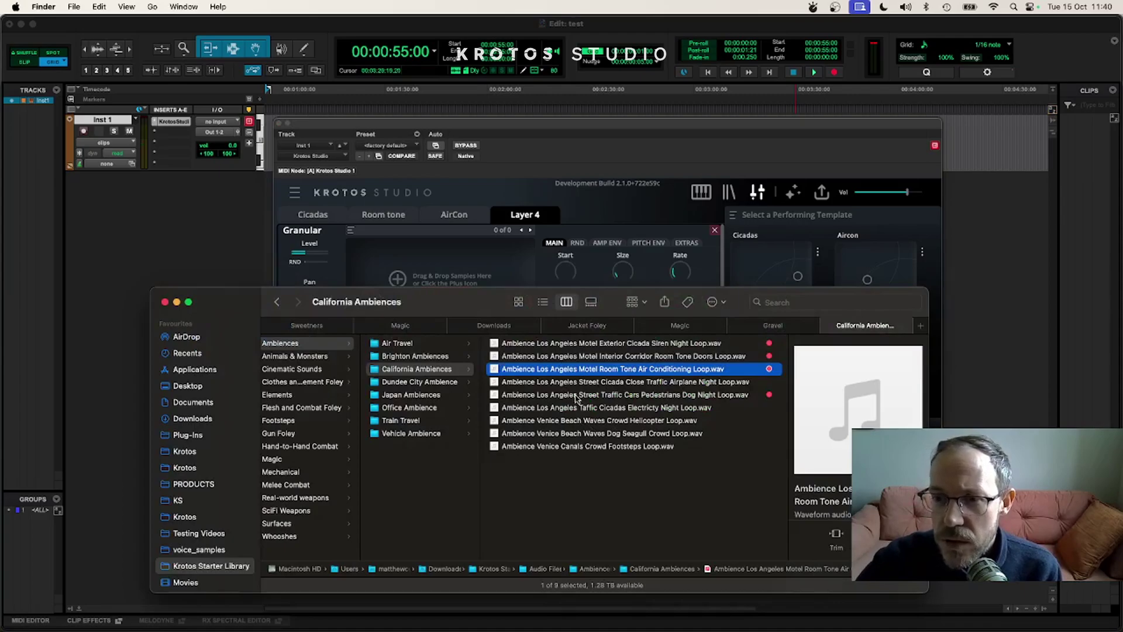
drag(576, 398, 468, 257)
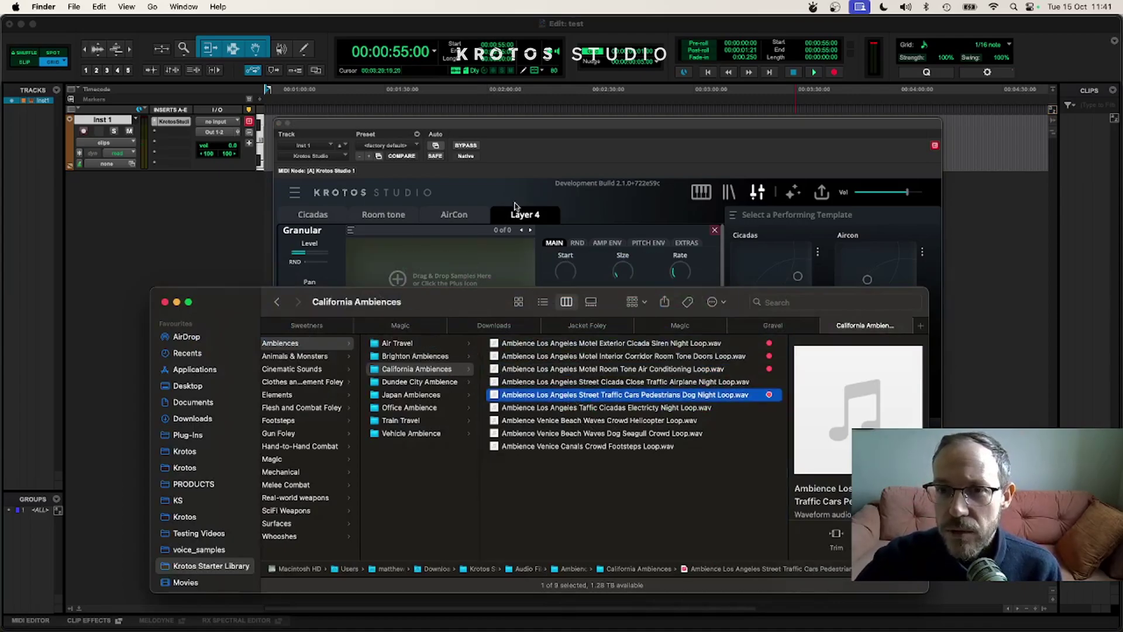
click(524, 192)
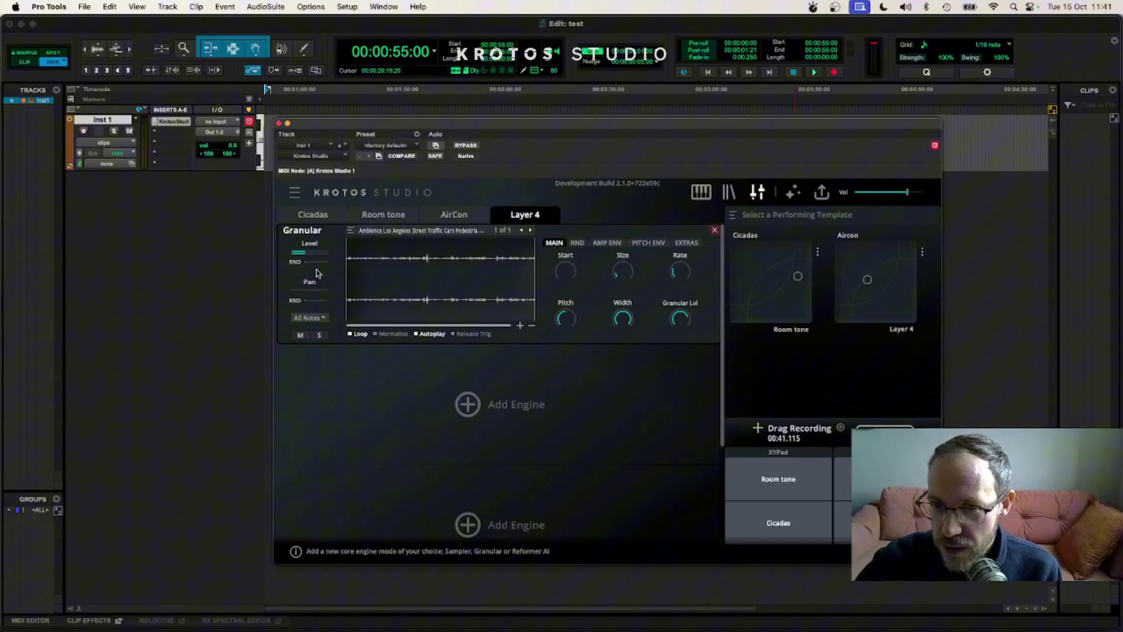
drag(310, 257, 317, 256)
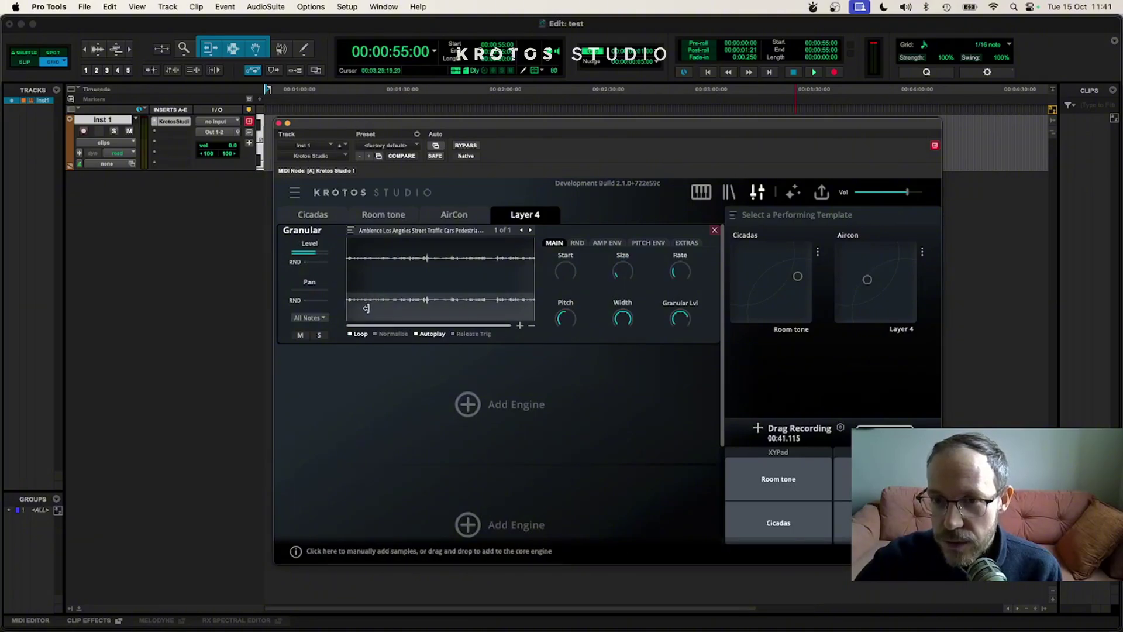
click(391, 335)
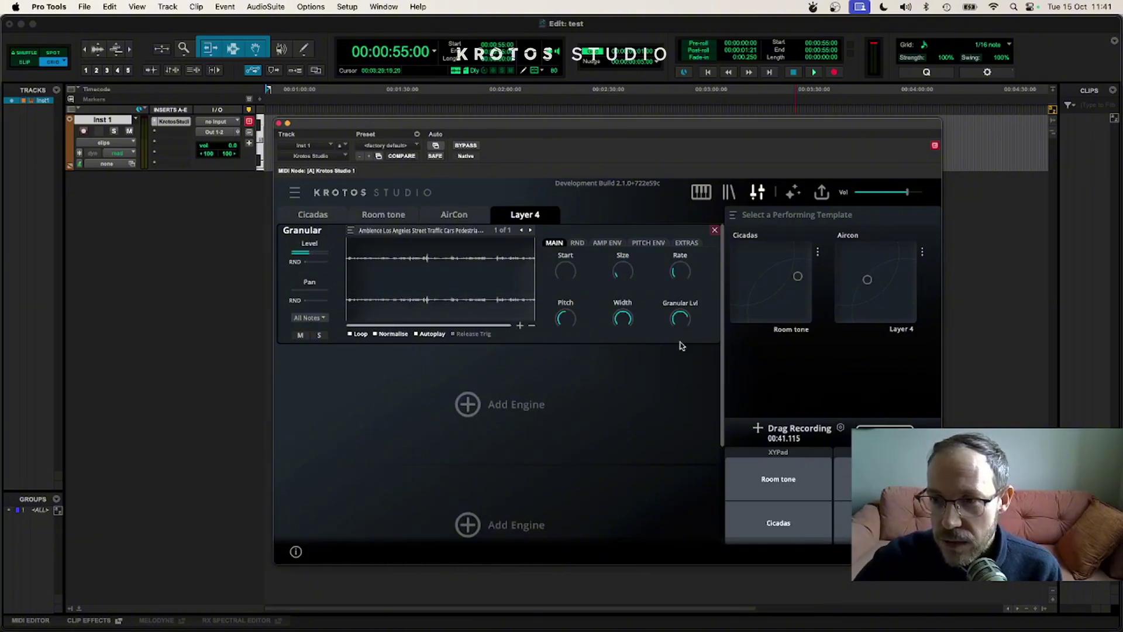
- Record new pad moves, with Room tone at bottom-left and Layer 4 level at -6.6 dB
click(875, 278)
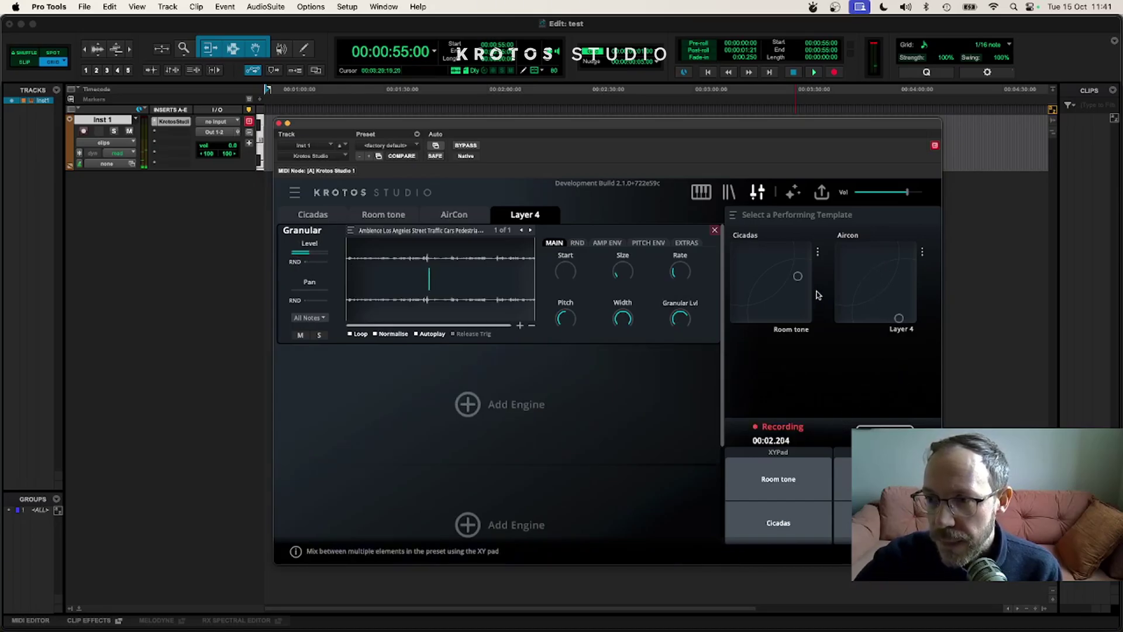
drag(797, 278, 735, 319)
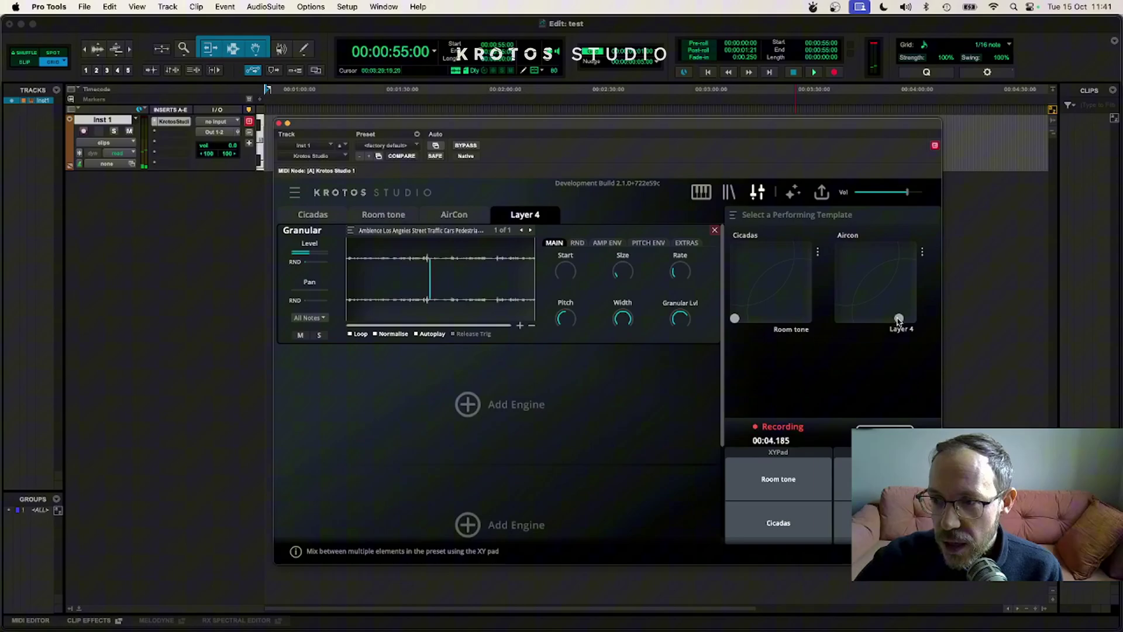
drag(901, 318, 904, 318)
drag(309, 253, 316, 254)
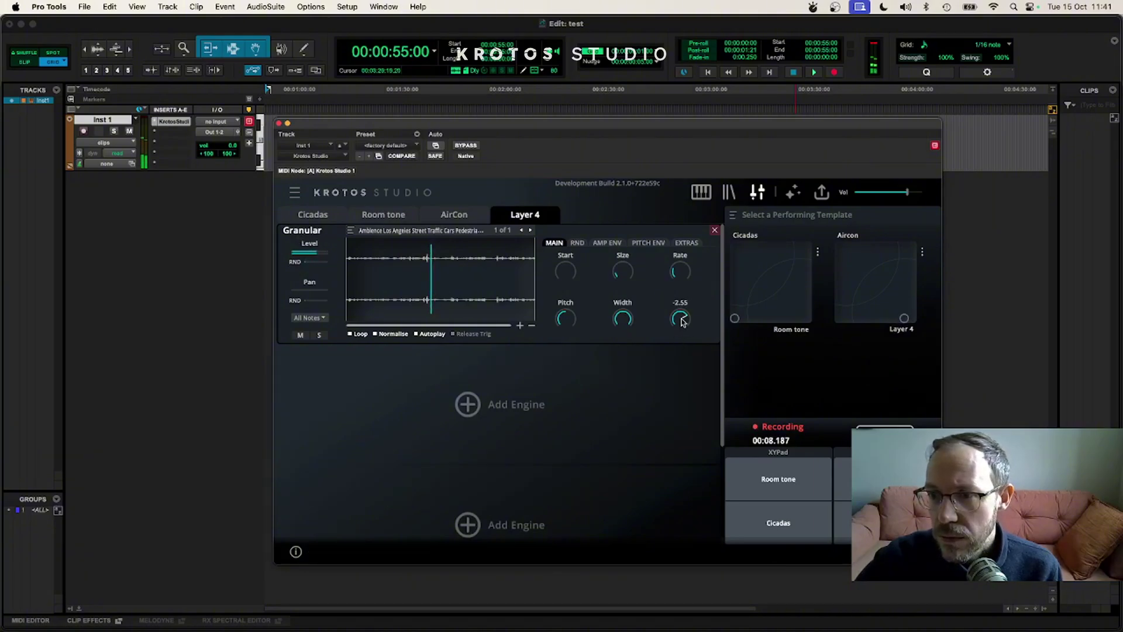
drag(682, 319, 682, 323)
scroll(583, 348, down, 1)
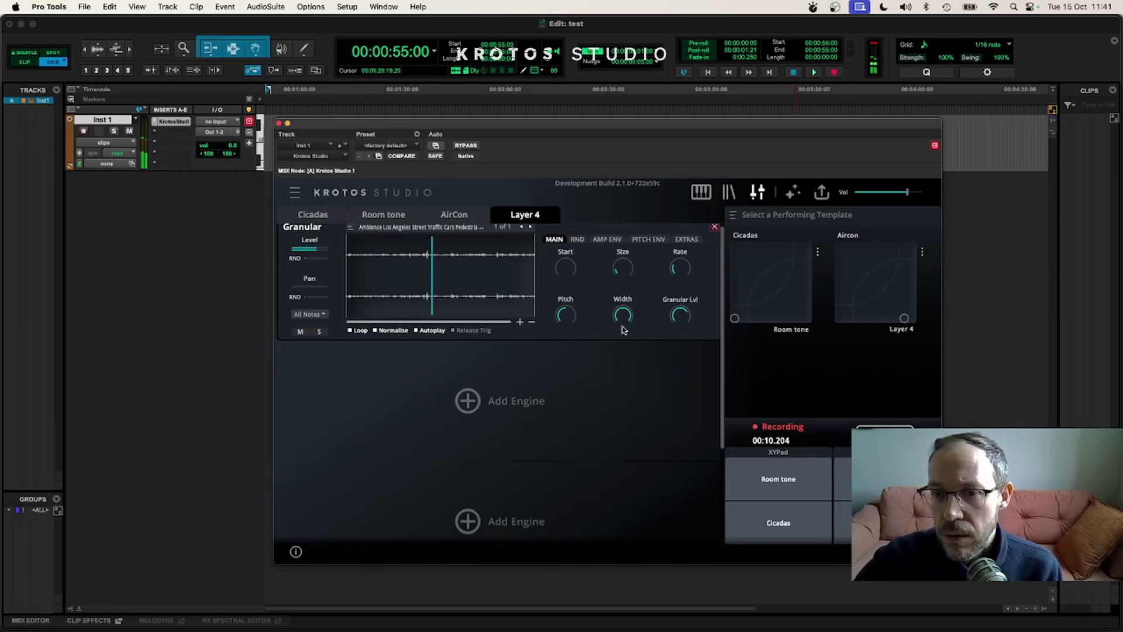
- Name the fourth layer tab 'Urban traffic' and its XY pad 'Traffic'
double_click(533, 214)
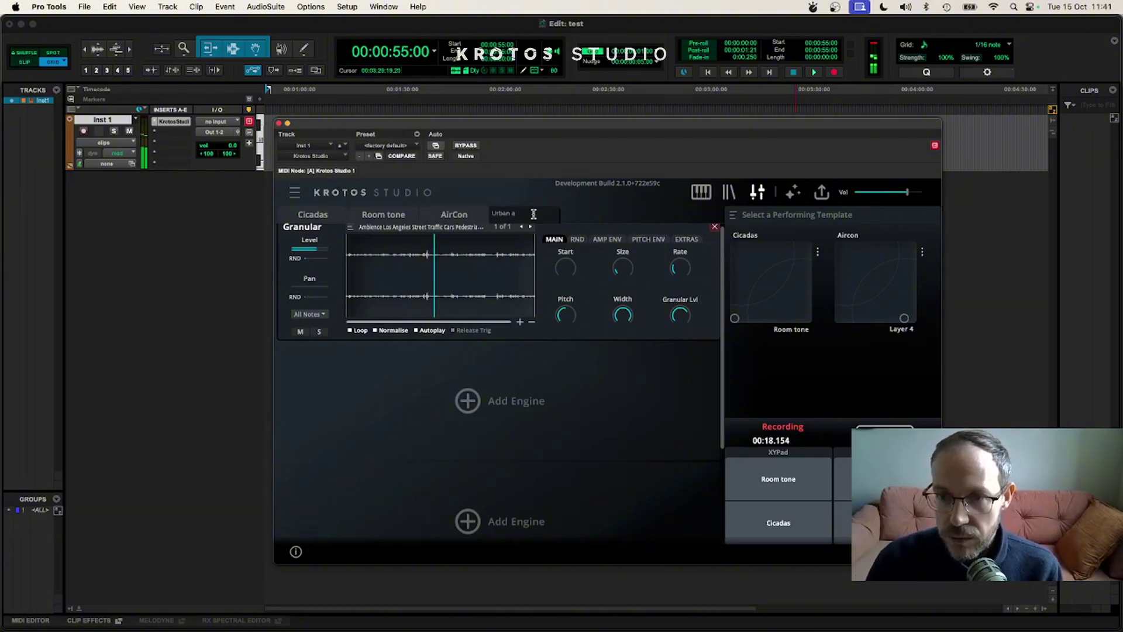
text(()
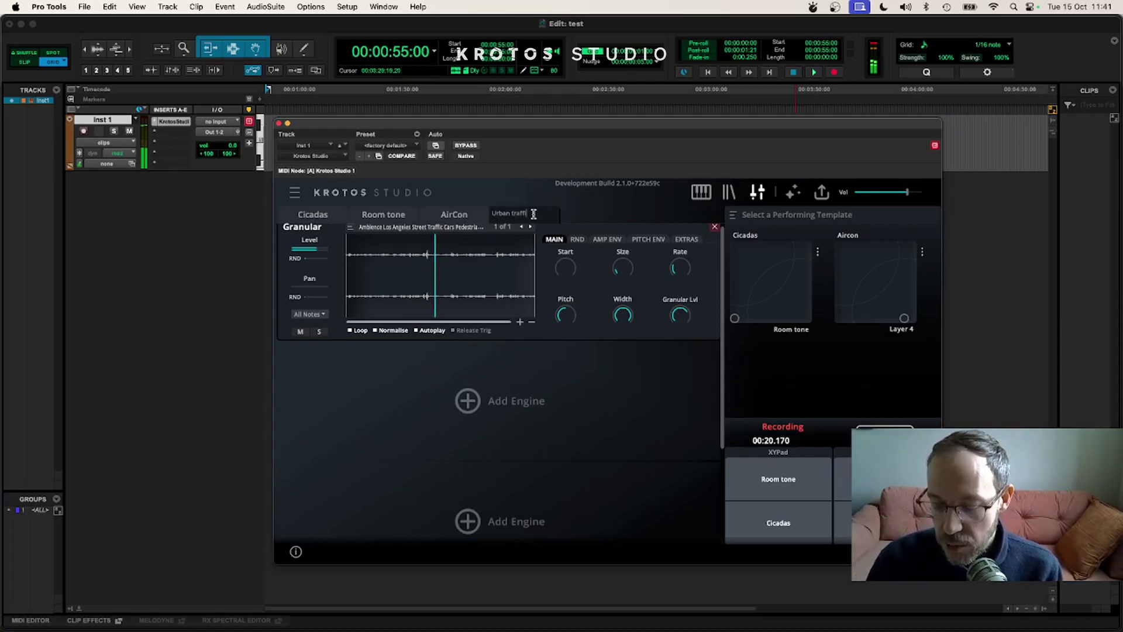
text(raffic)
key(Return)
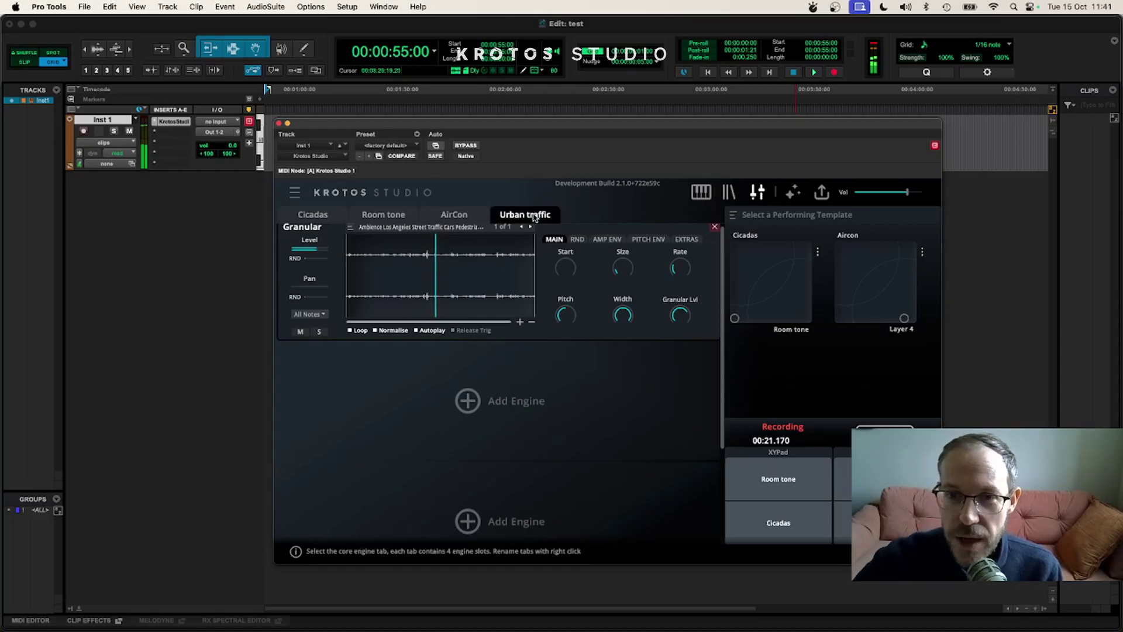
double_click(911, 329)
text(Tr)
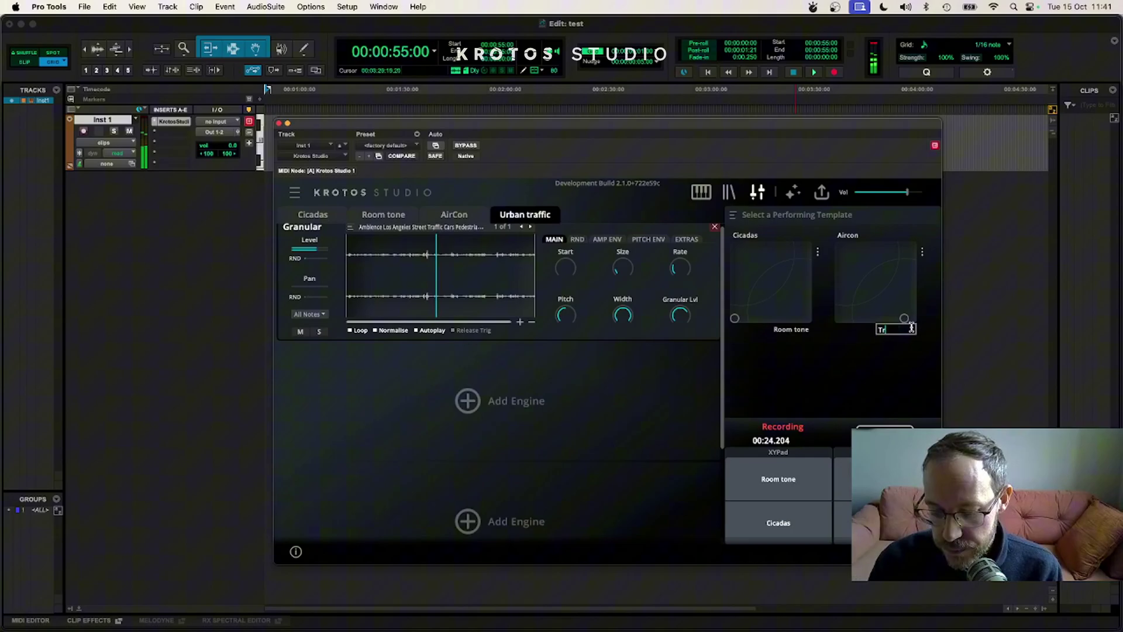
text(affic)
key(Return)
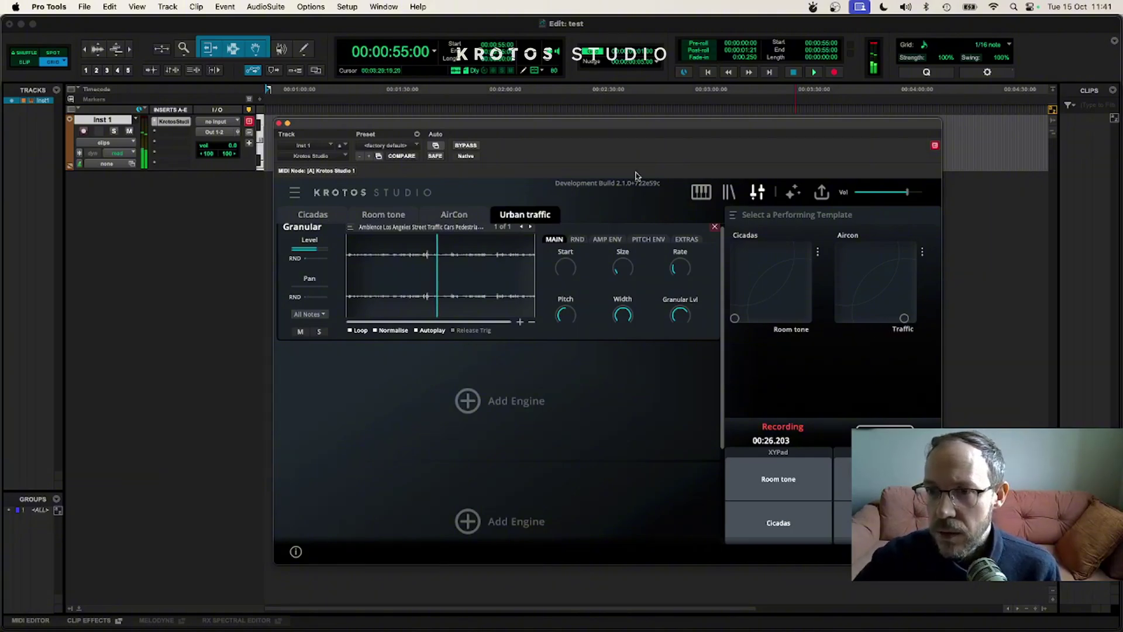
- Blend the cicadas/room tone and aircon/traffic pads live for a 56-second take, then return to Perform view
drag(905, 319, 898, 277)
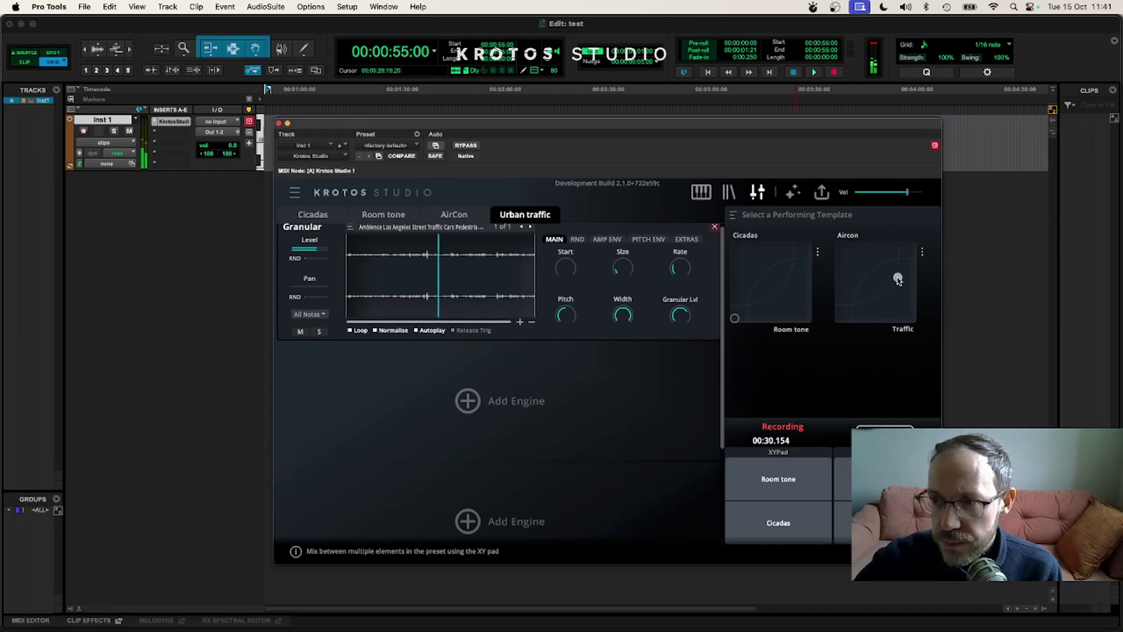
drag(742, 313, 792, 281)
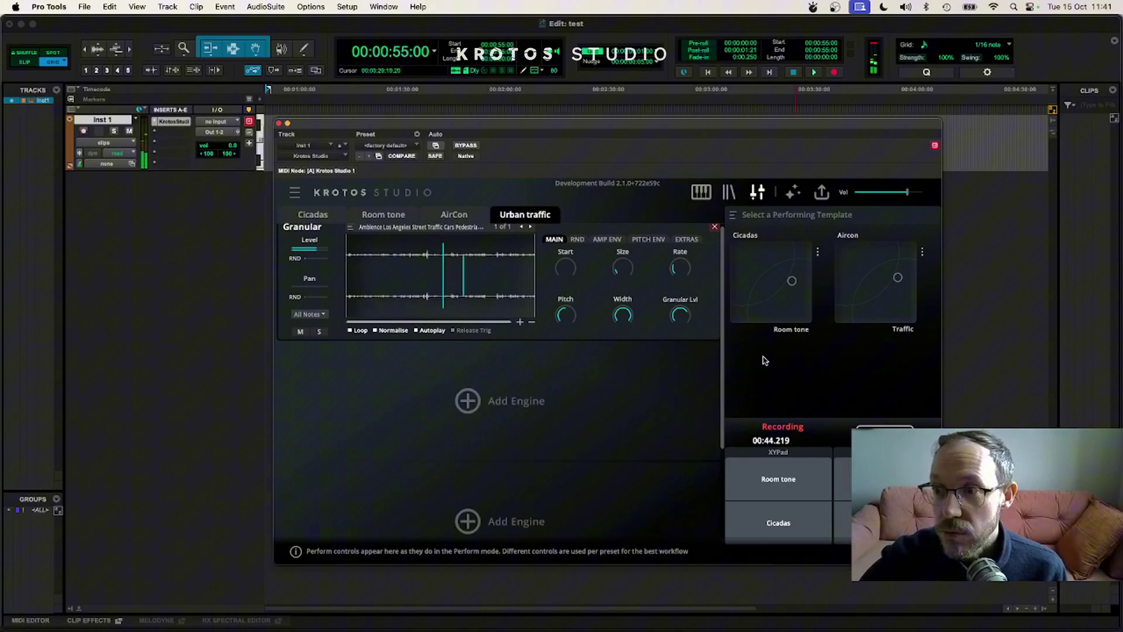
drag(898, 278, 886, 281)
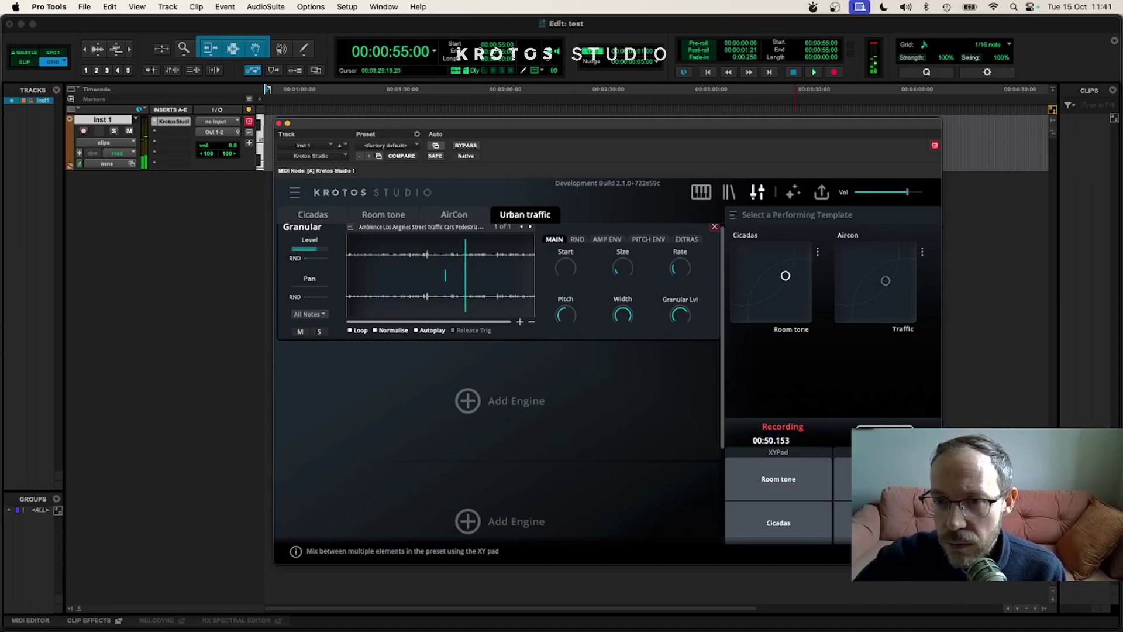
drag(785, 276, 784, 276)
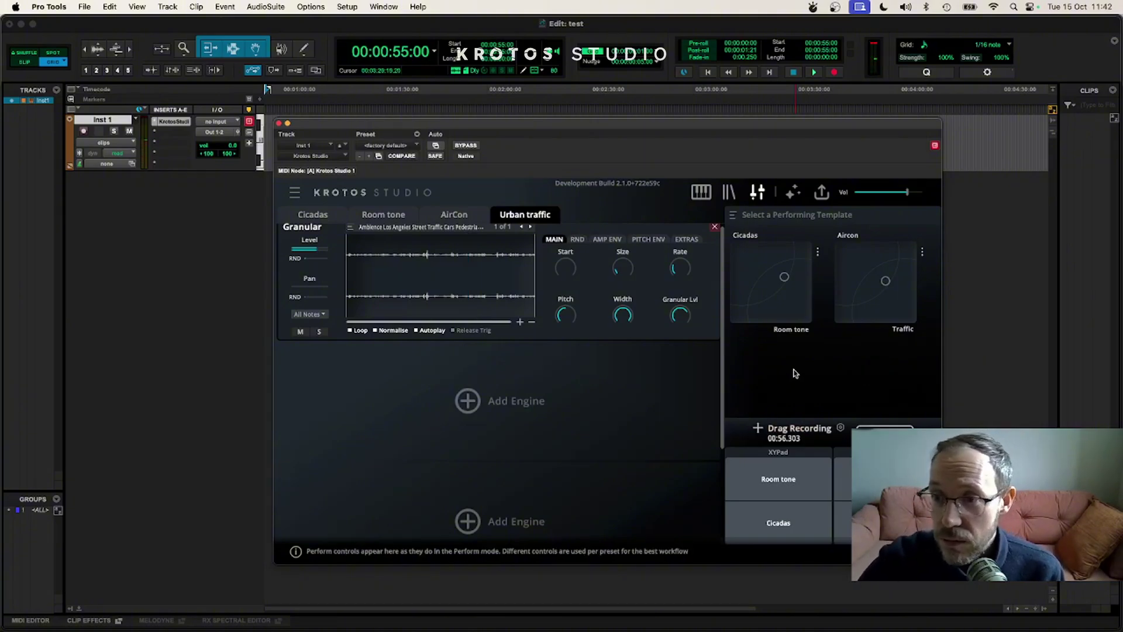
click(702, 194)
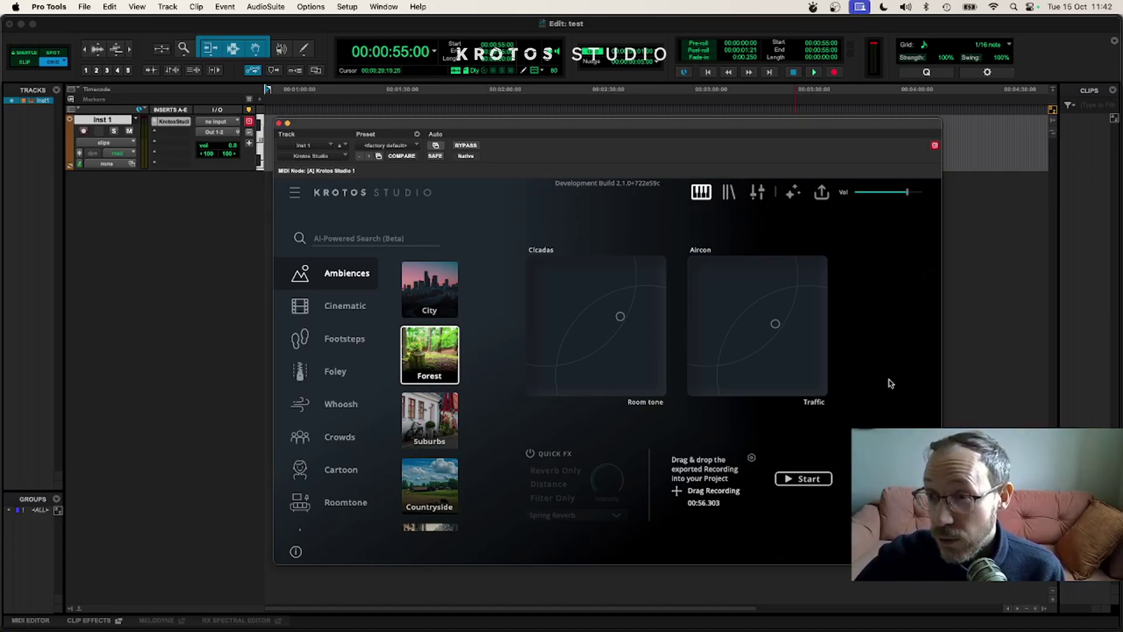
click(822, 193)
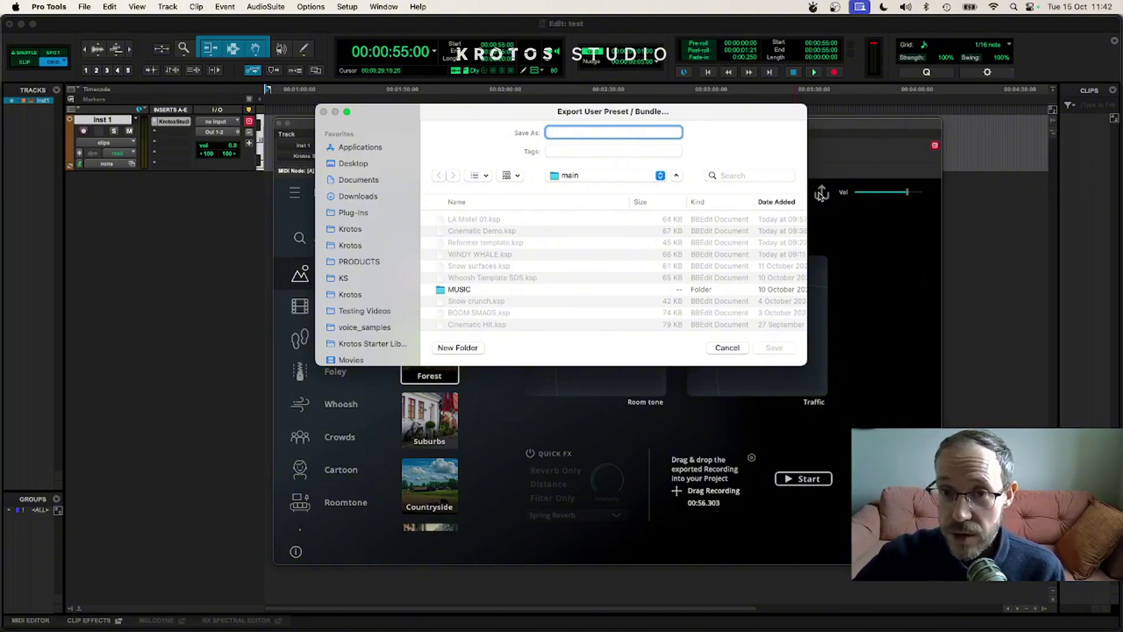
drag(522, 115, 538, 128)
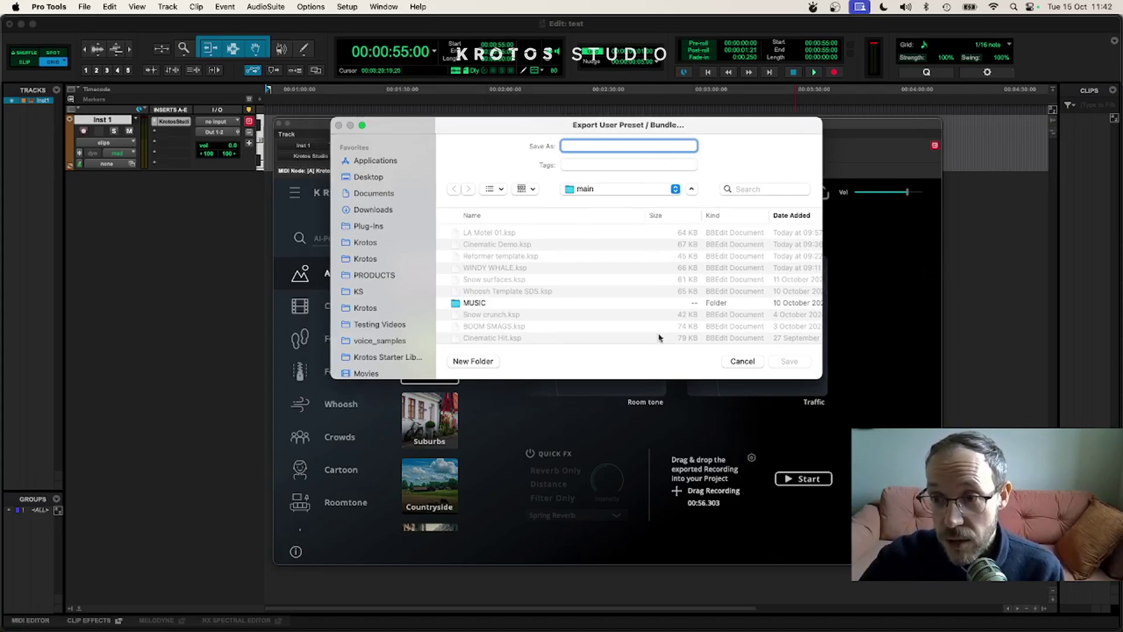
click(742, 362)
click(543, 129)
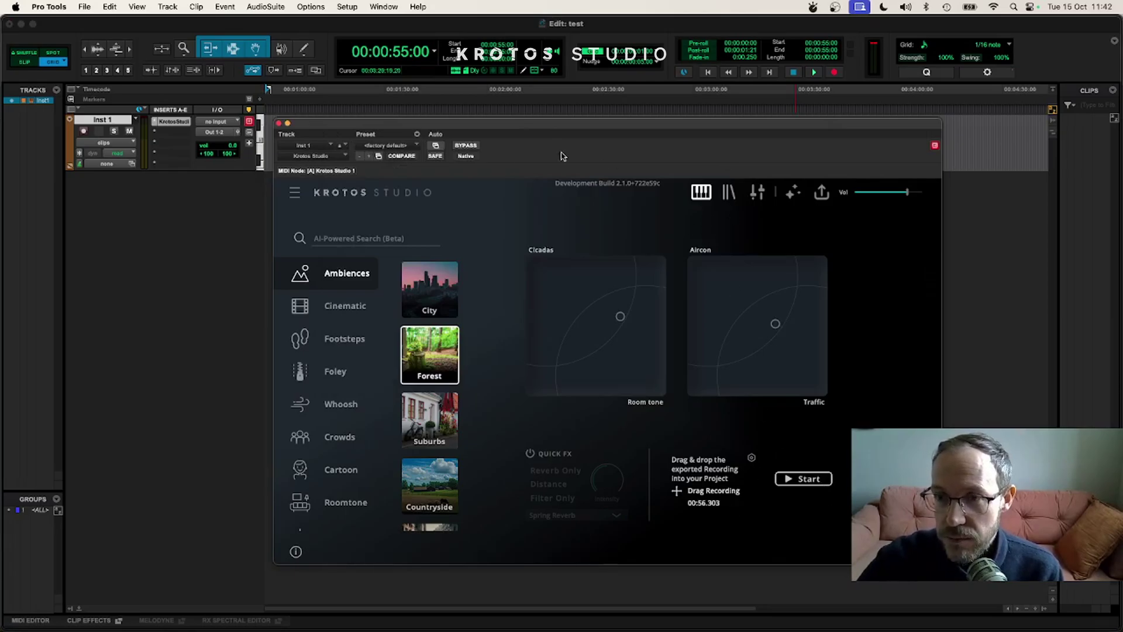
- Drag the Krotos recording into the session as track KS_FrstStrm_1 and delete its Forest Stream clip
drag(598, 126, 670, 127)
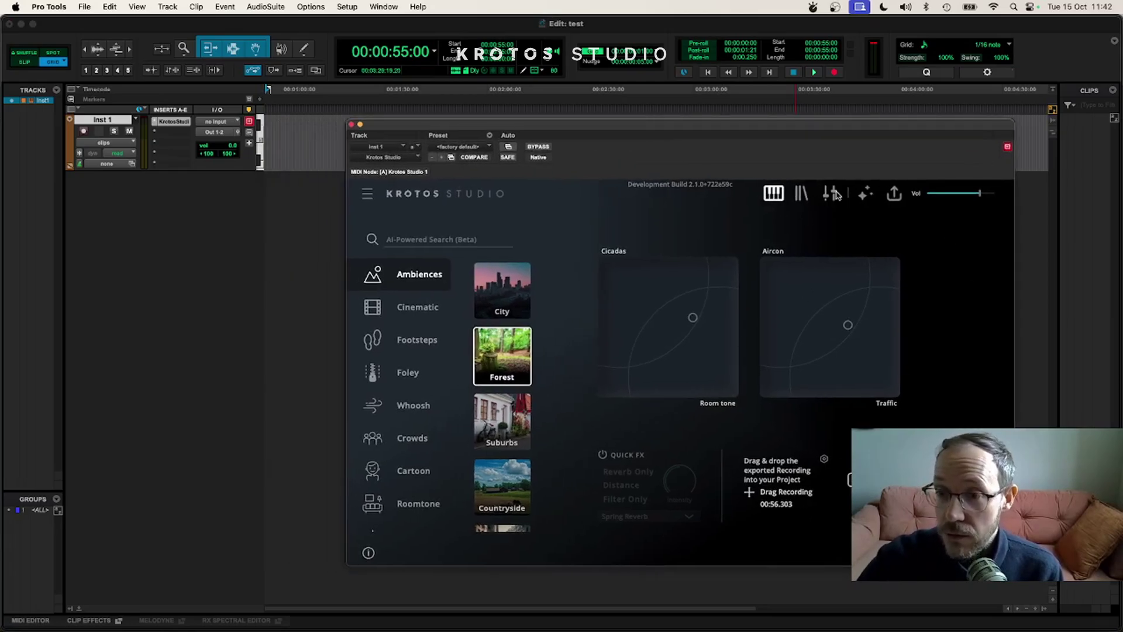
drag(769, 503, 284, 200)
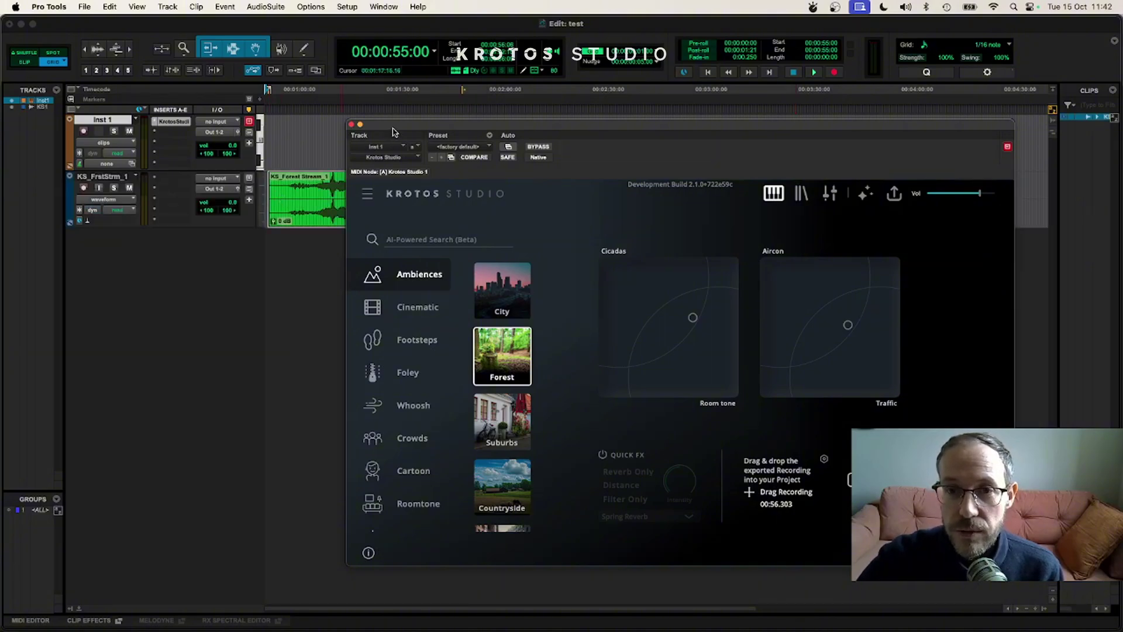
drag(393, 132, 460, 128)
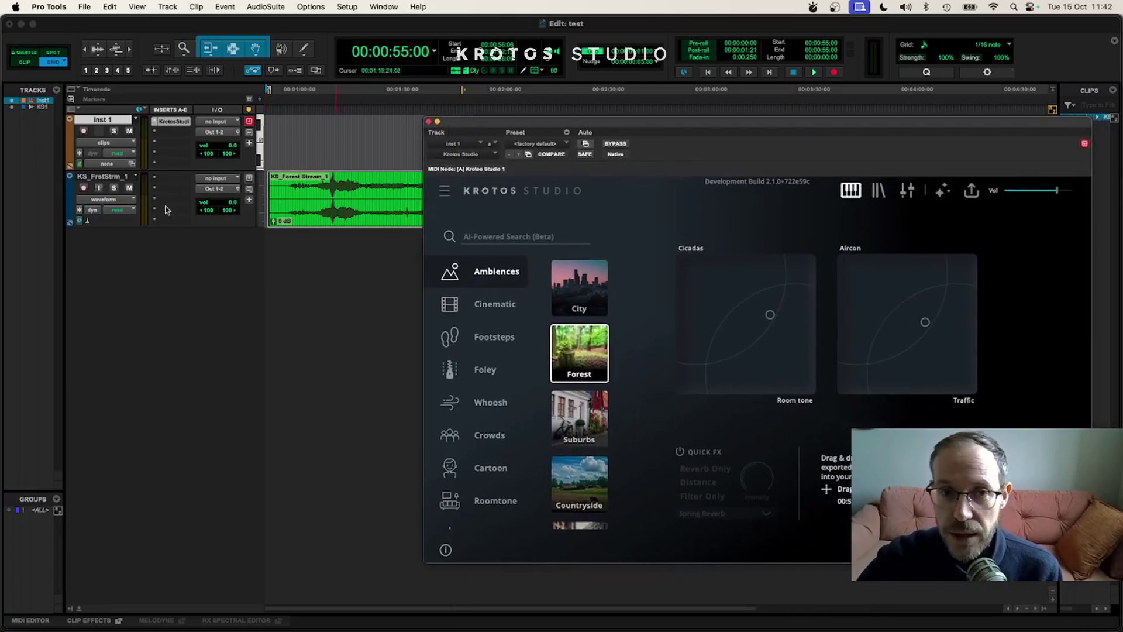
click(311, 212)
key(Delete)
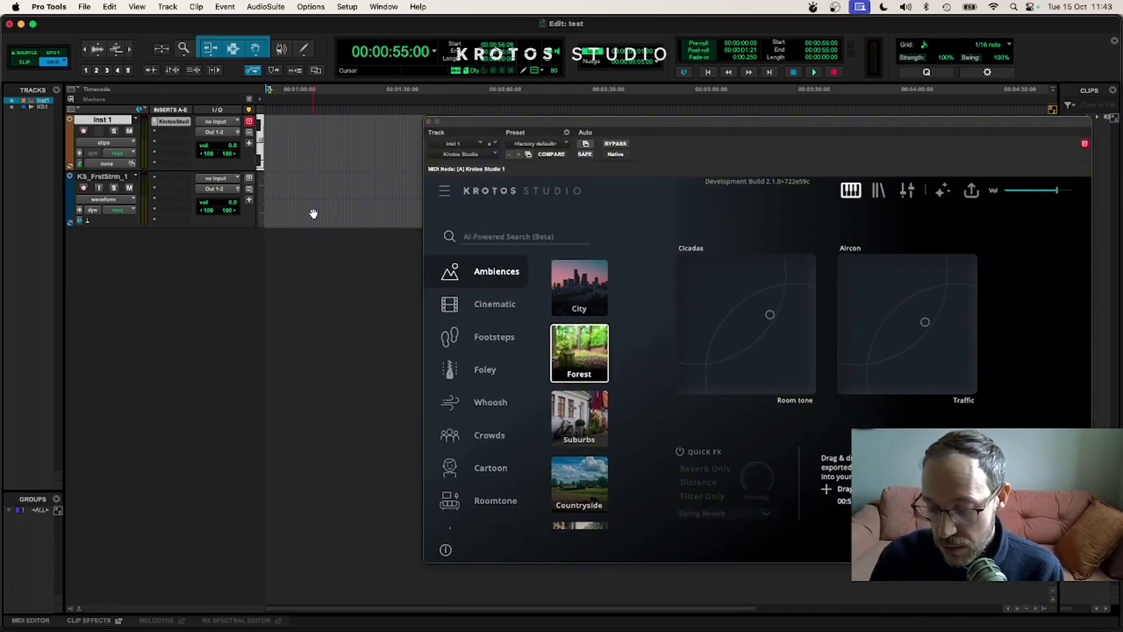
- Add four new stereo audio tracks
key(super+shift+n)
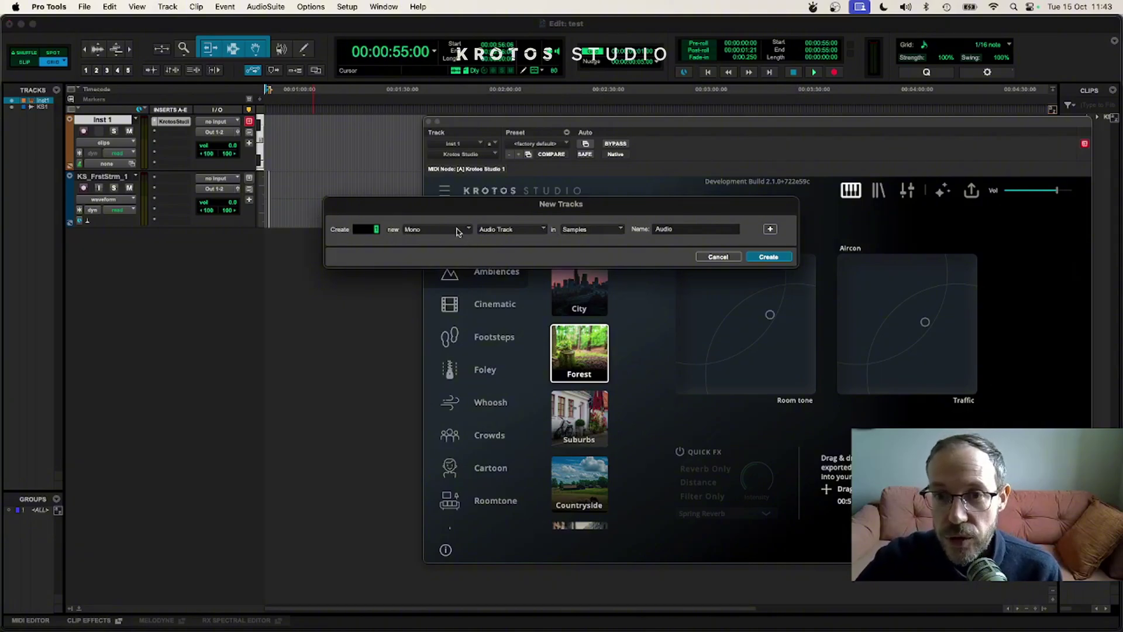
click(459, 229)
click(460, 242)
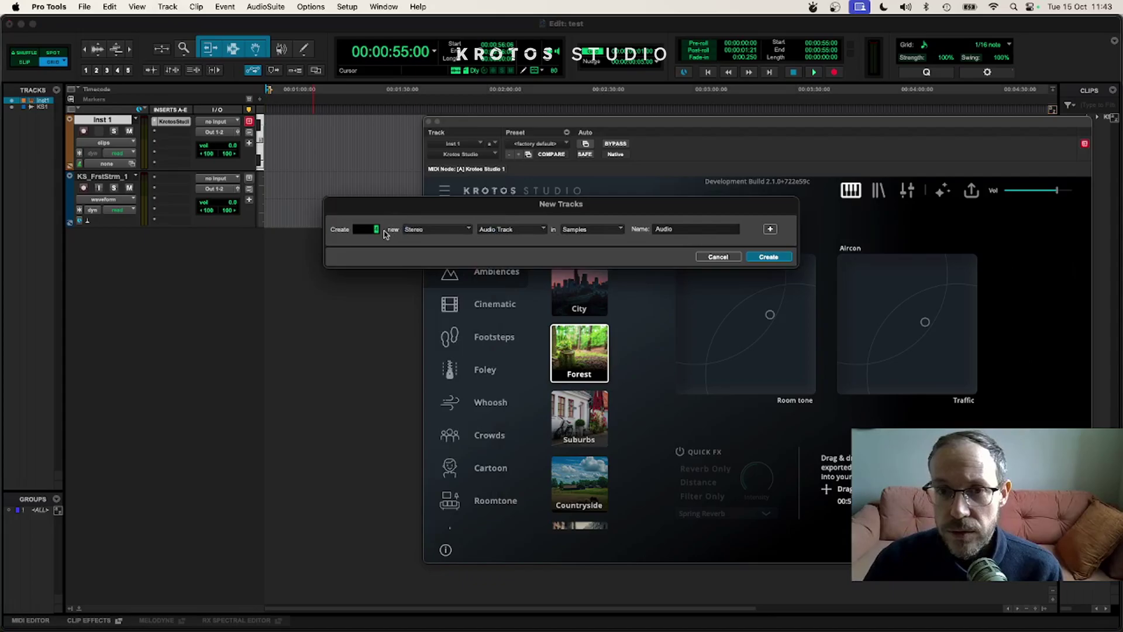
text(4)
key(Return)
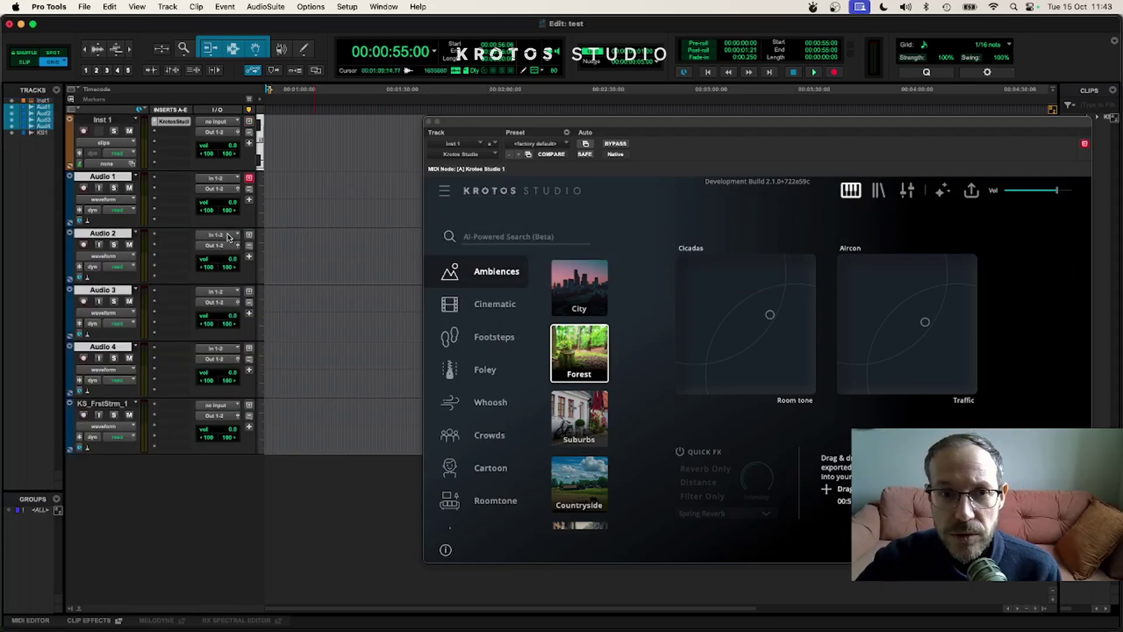
- Set the Audio 1 and Audio 2 inputs to Krotos Studio outputs Tab1 and Tab2
click(229, 179)
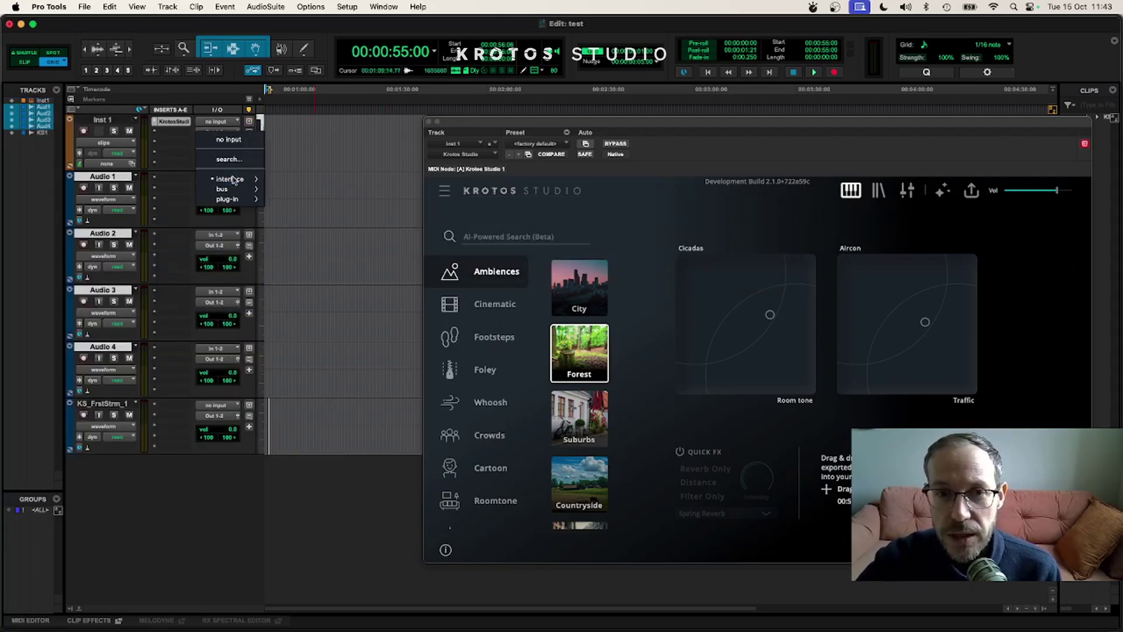
mouse_move(228, 199)
mouse_move(331, 202)
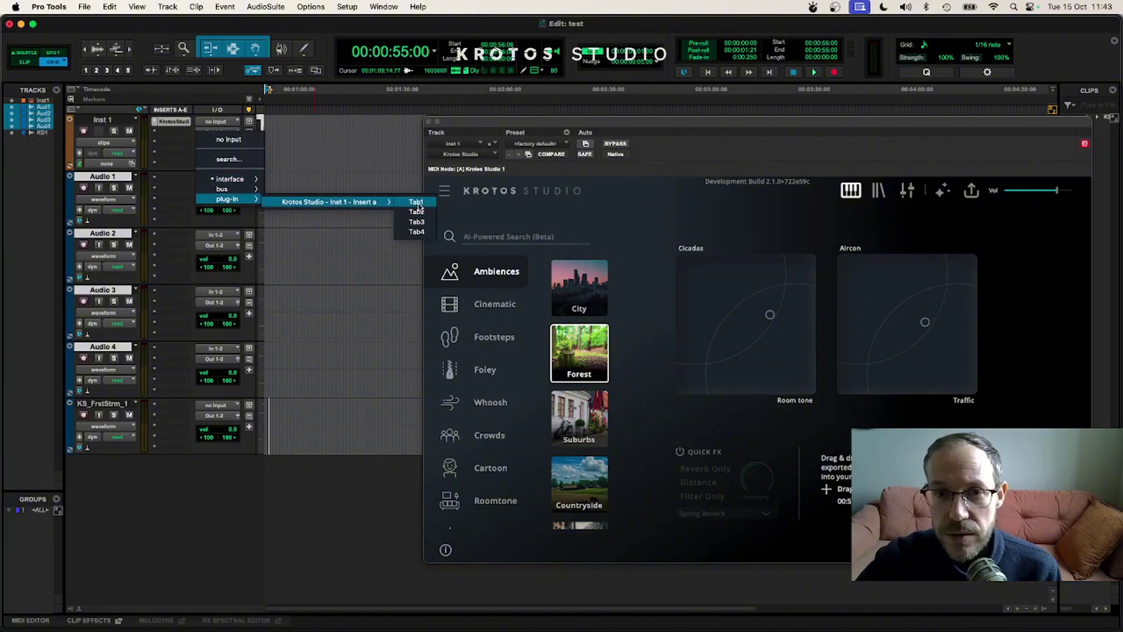
click(419, 212)
click(232, 236)
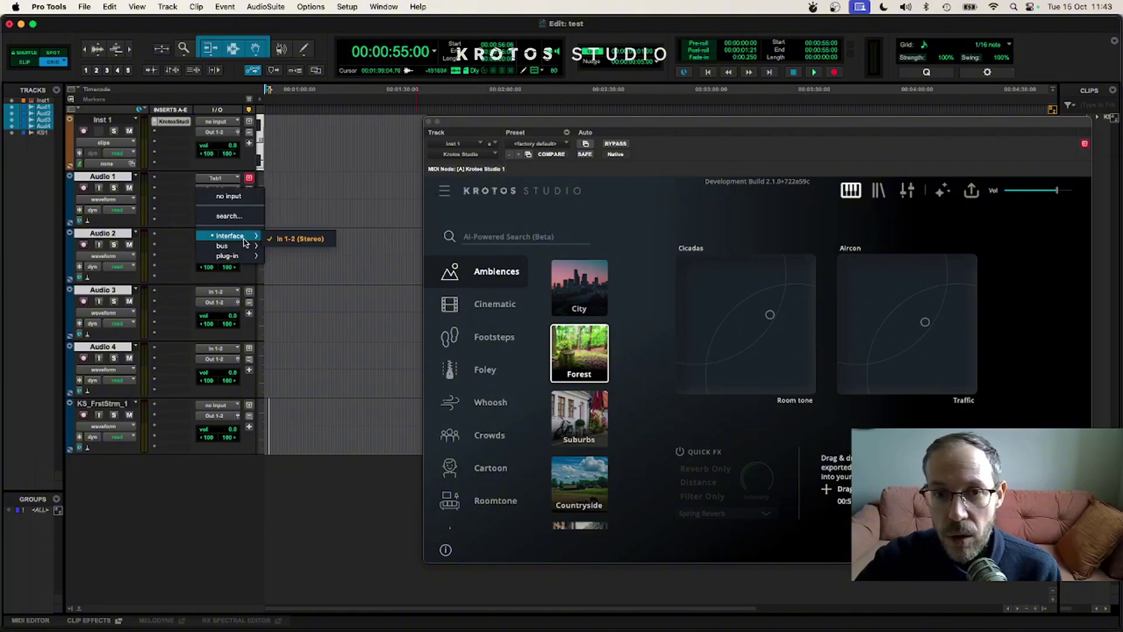
mouse_move(237, 258)
mouse_move(320, 260)
click(408, 271)
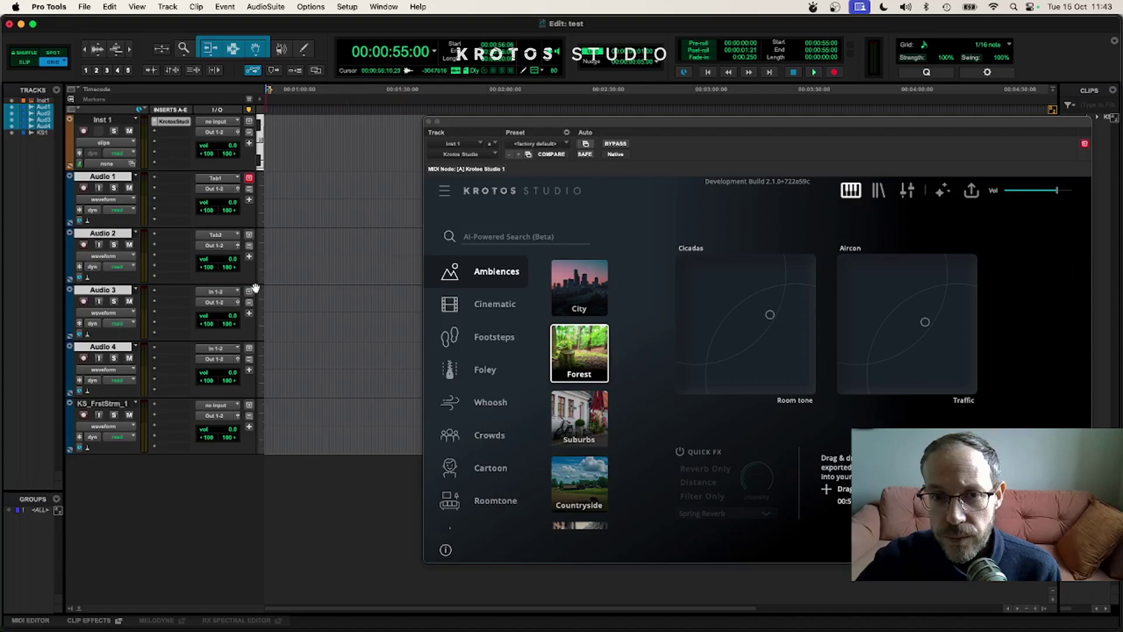
- Feed Audio 3 and Audio 4 from Krotos Tab3 and Tab4, and arm Audio 1 and 2
click(235, 291)
mouse_move(231, 315)
mouse_move(340, 316)
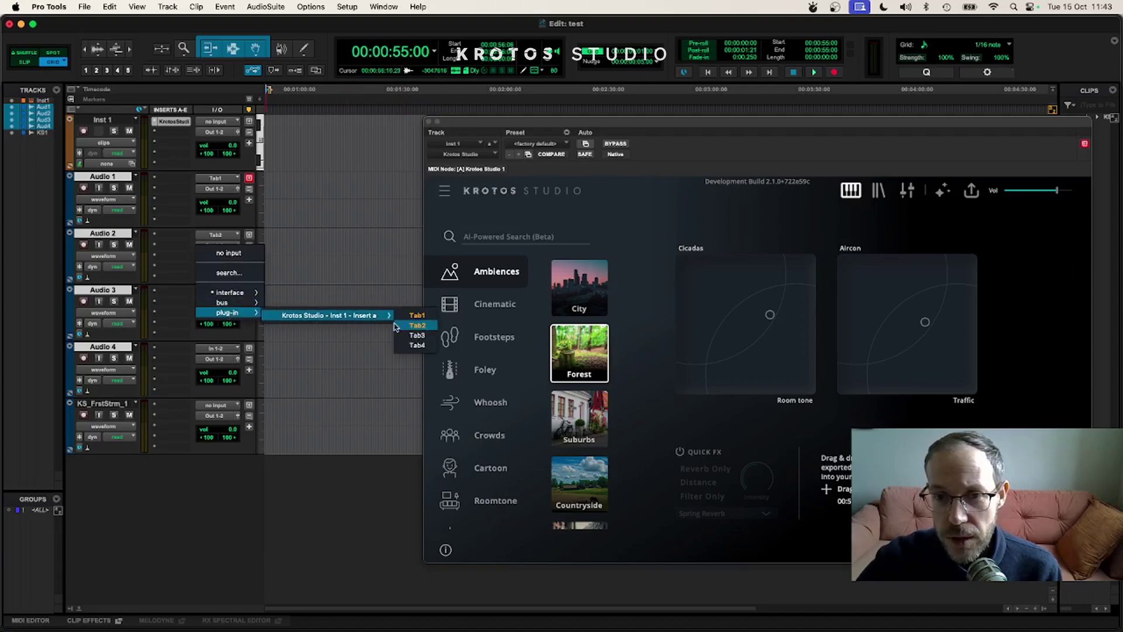
click(416, 338)
click(231, 351)
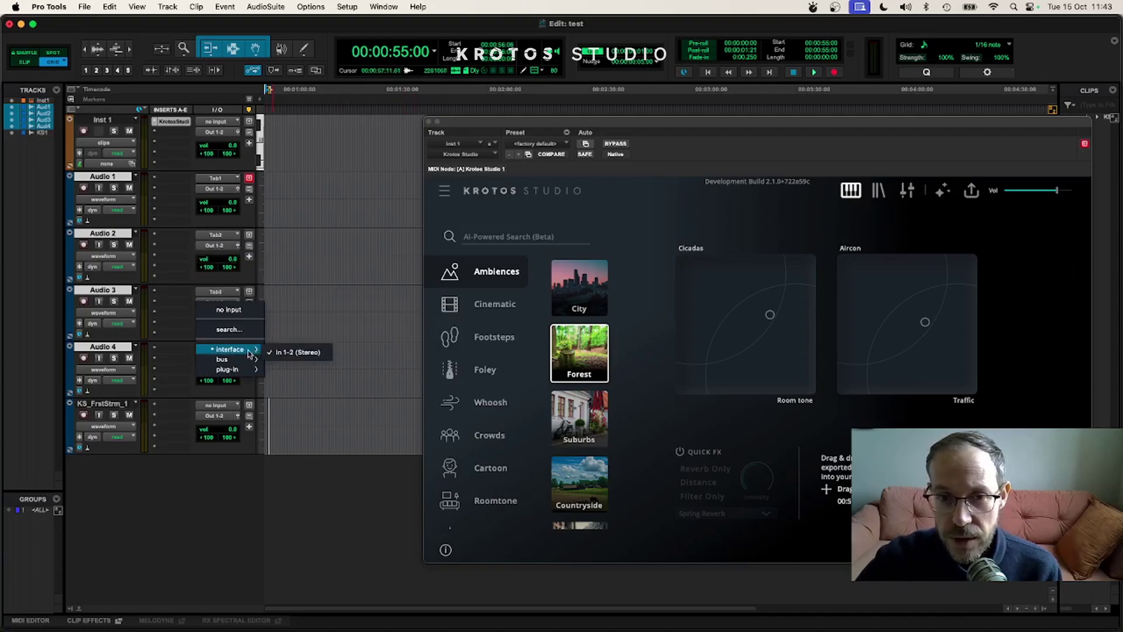
mouse_move(234, 370)
mouse_move(385, 378)
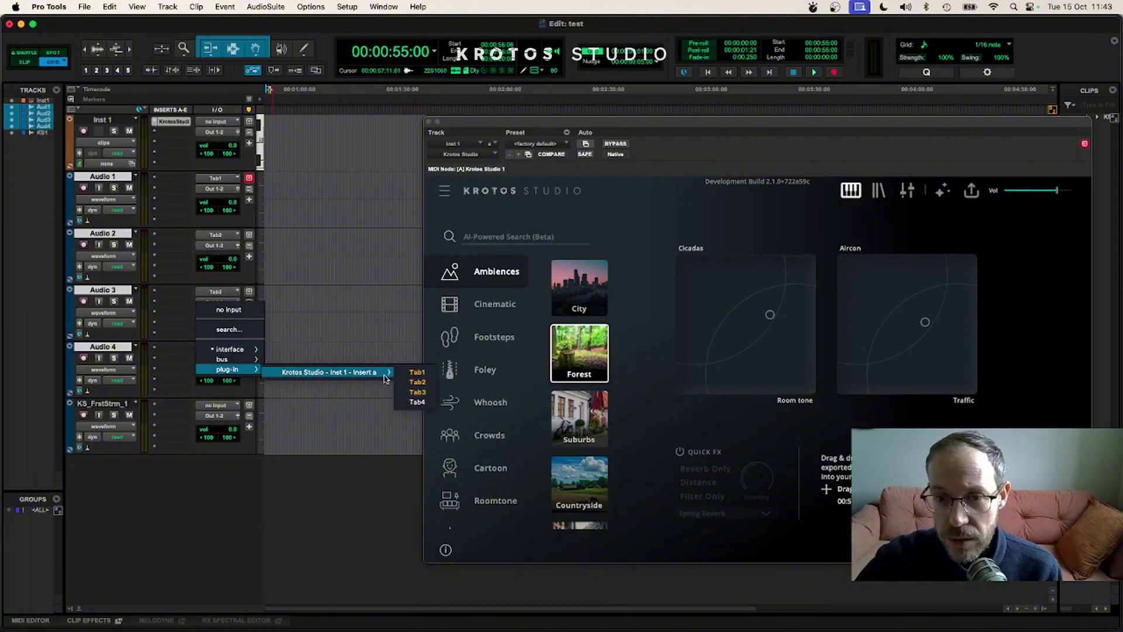
click(417, 402)
click(84, 188)
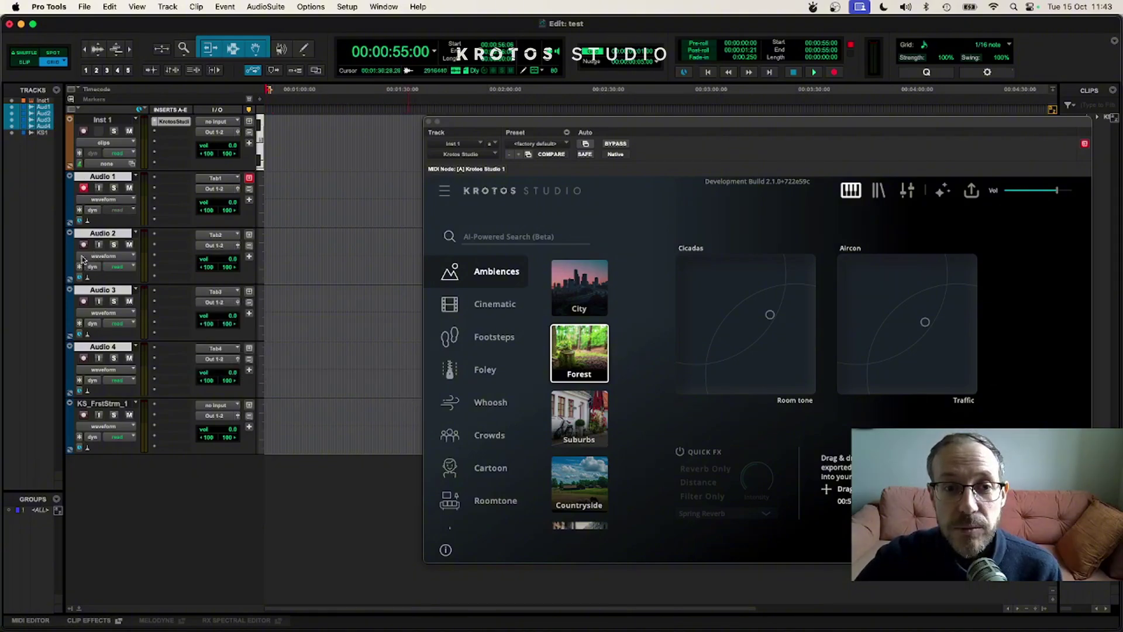
click(84, 245)
- Arm Audio 3 and Audio 4 and start recording in Pro Tools
click(84, 301)
click(83, 358)
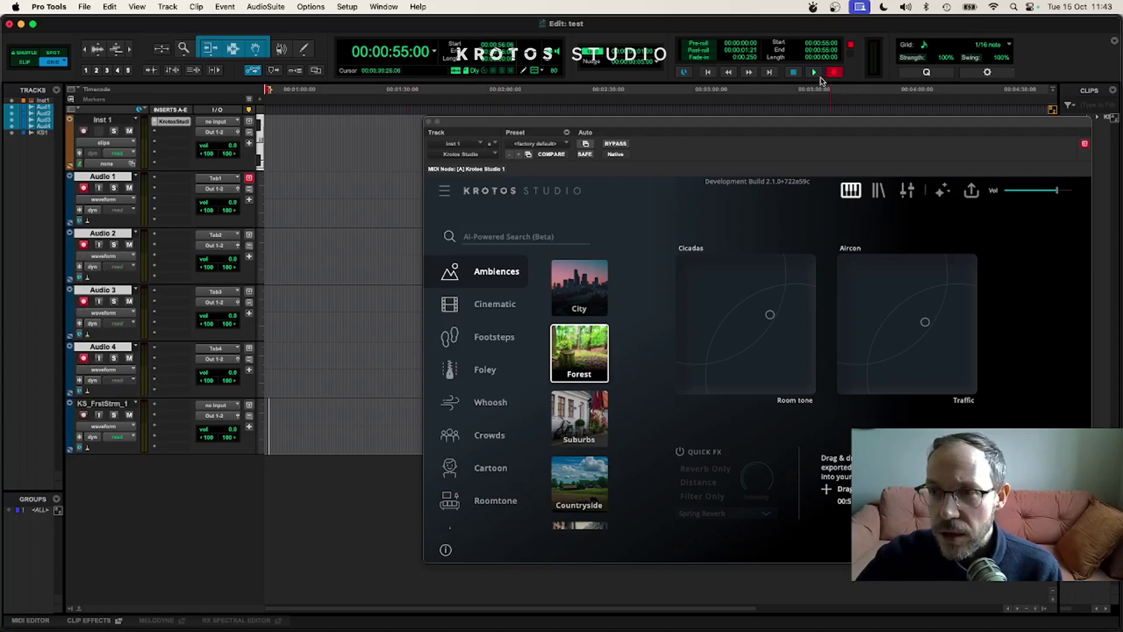
click(814, 72)
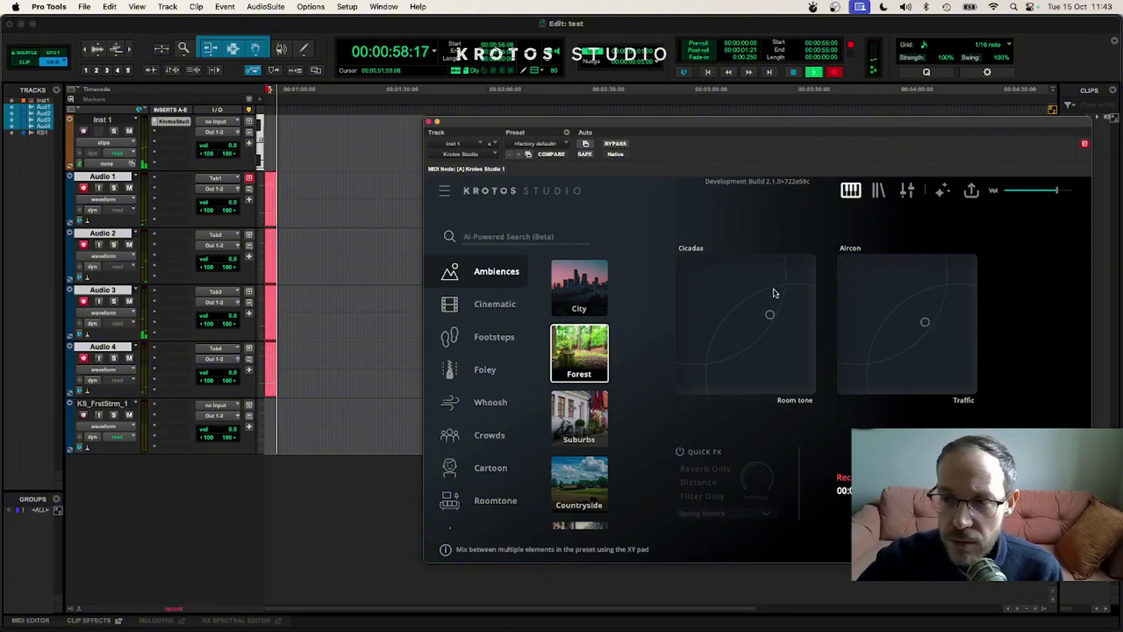
- Shift the cicadas/room tone and aircon/traffic blends on the XY pads during the take
drag(770, 314, 766, 311)
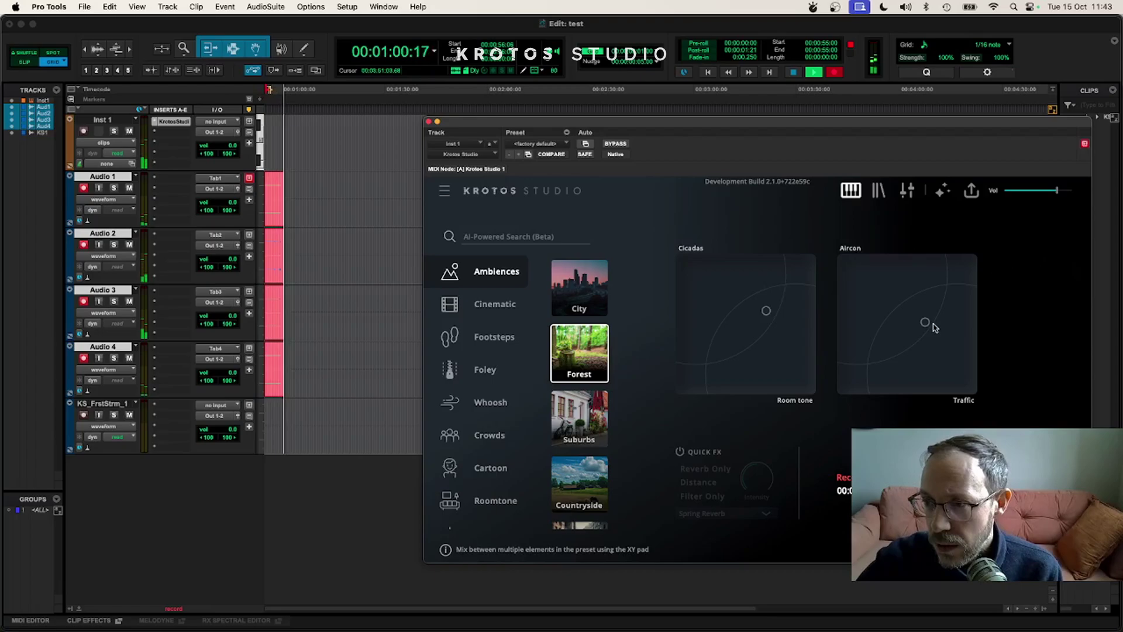
drag(926, 323, 904, 322)
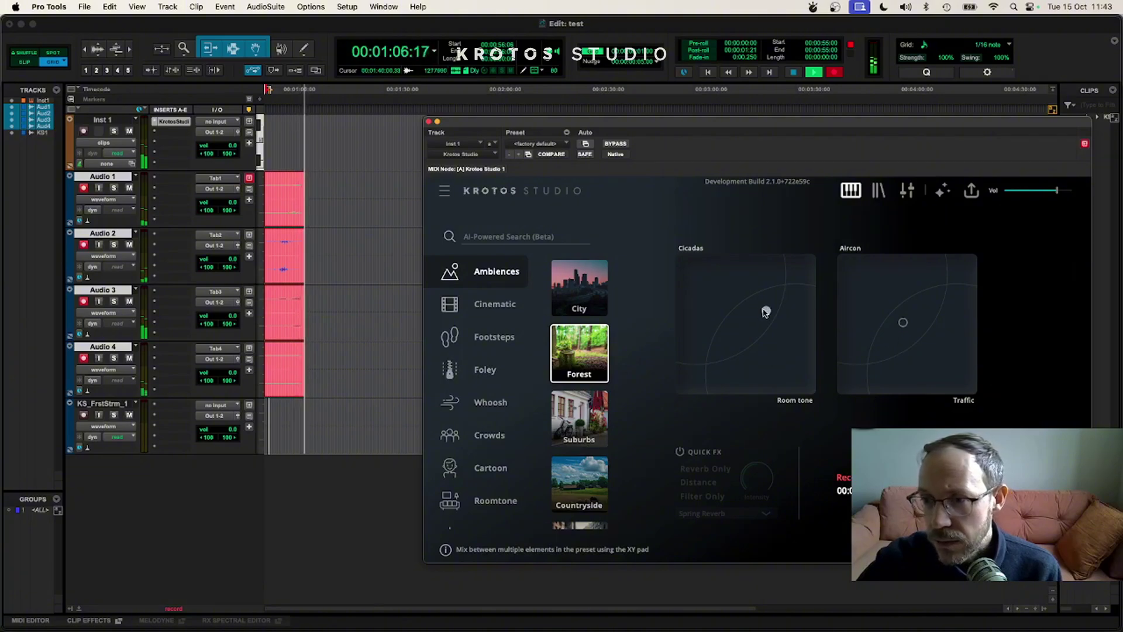
drag(766, 311, 737, 316)
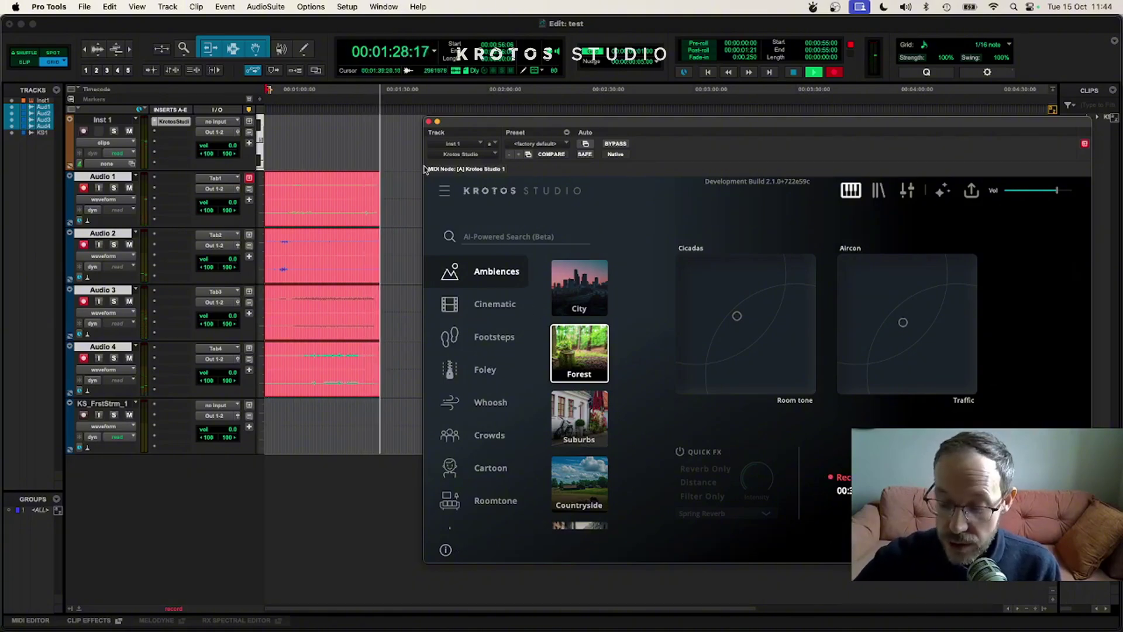
- Stop the recording and move the Krotos Studio window to the left
key(space)
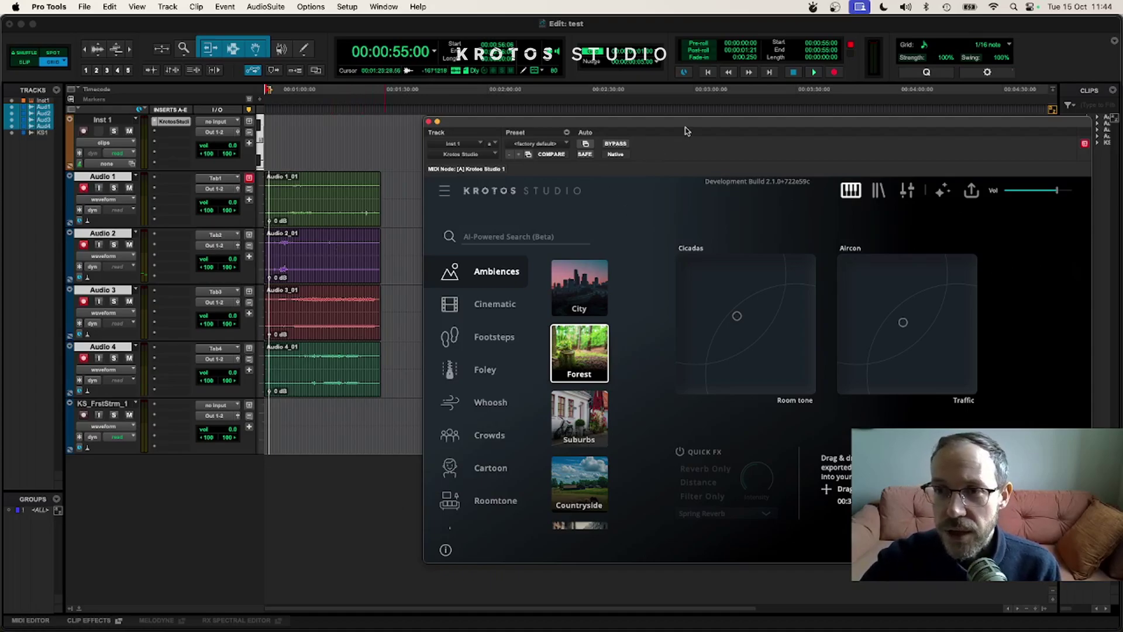
drag(687, 130, 631, 131)
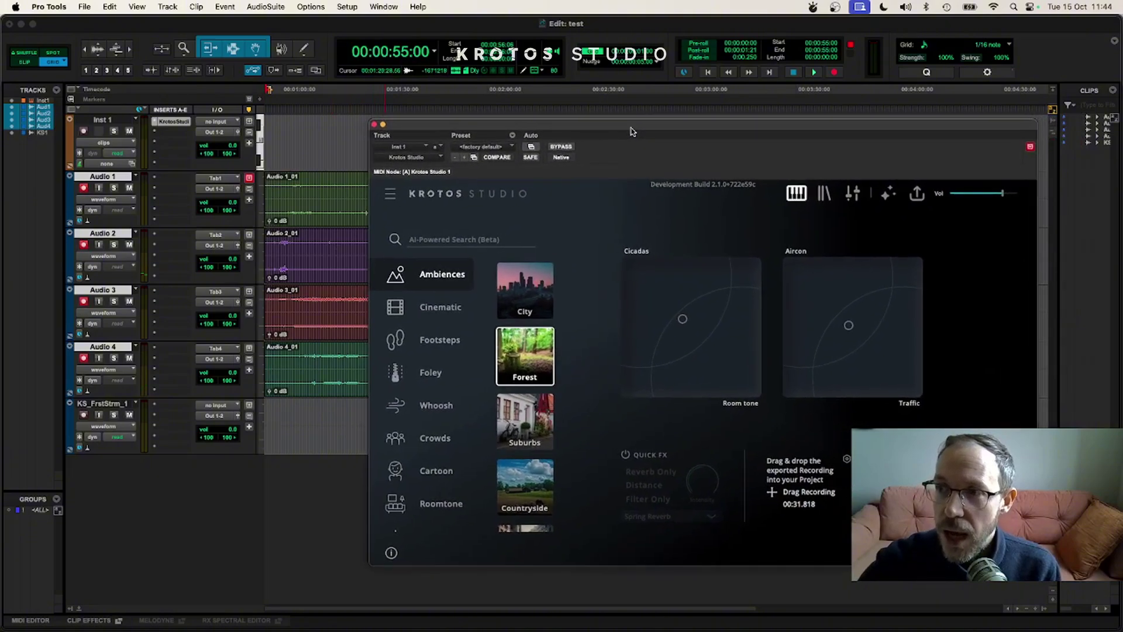